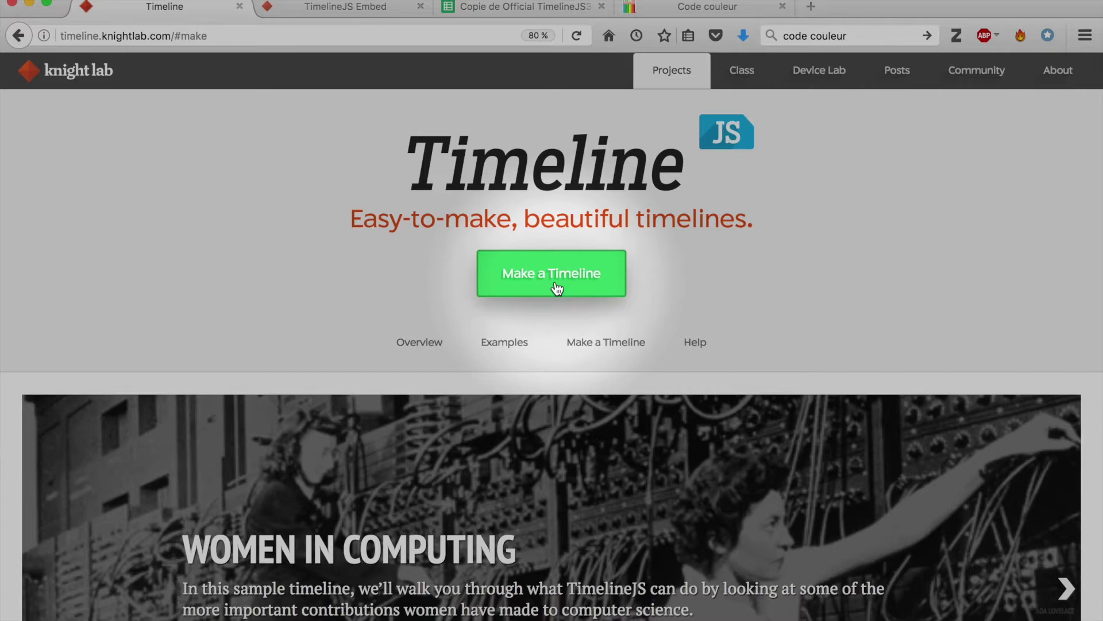
Copy the Official TimelineJS3 spreadsheet template from the TimelineJS site into your Drive.
click(556, 286)
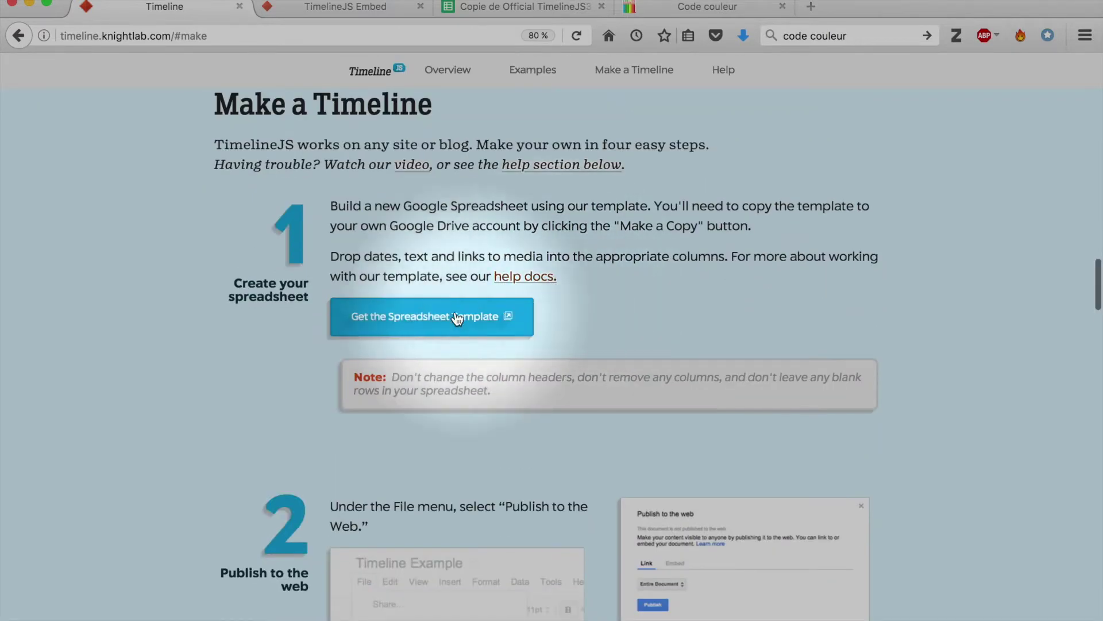
click(431, 328)
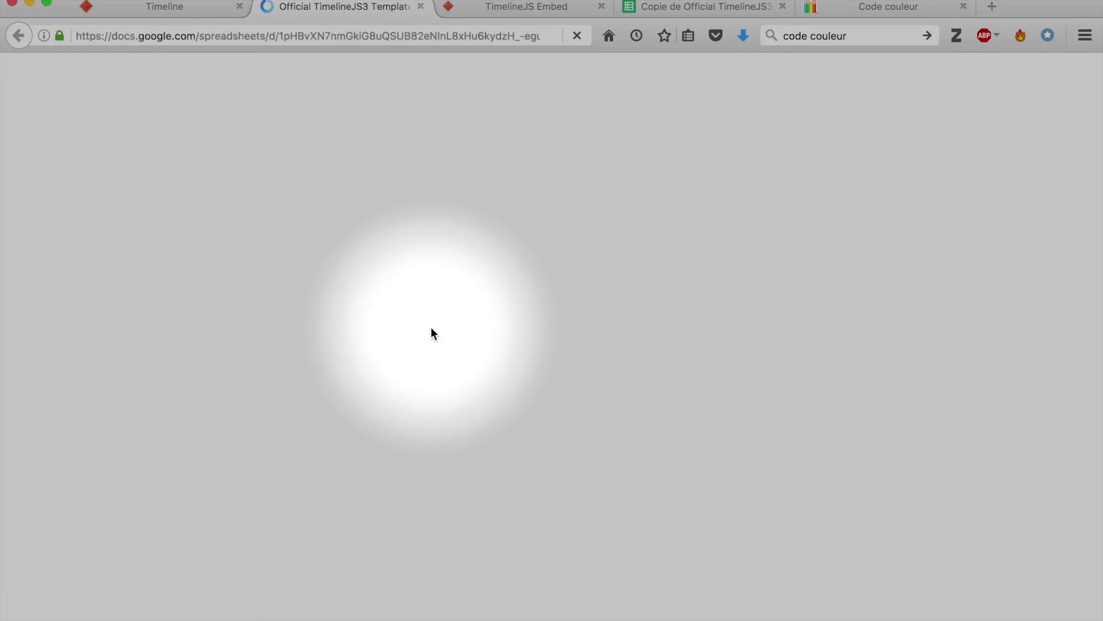
click(309, 372)
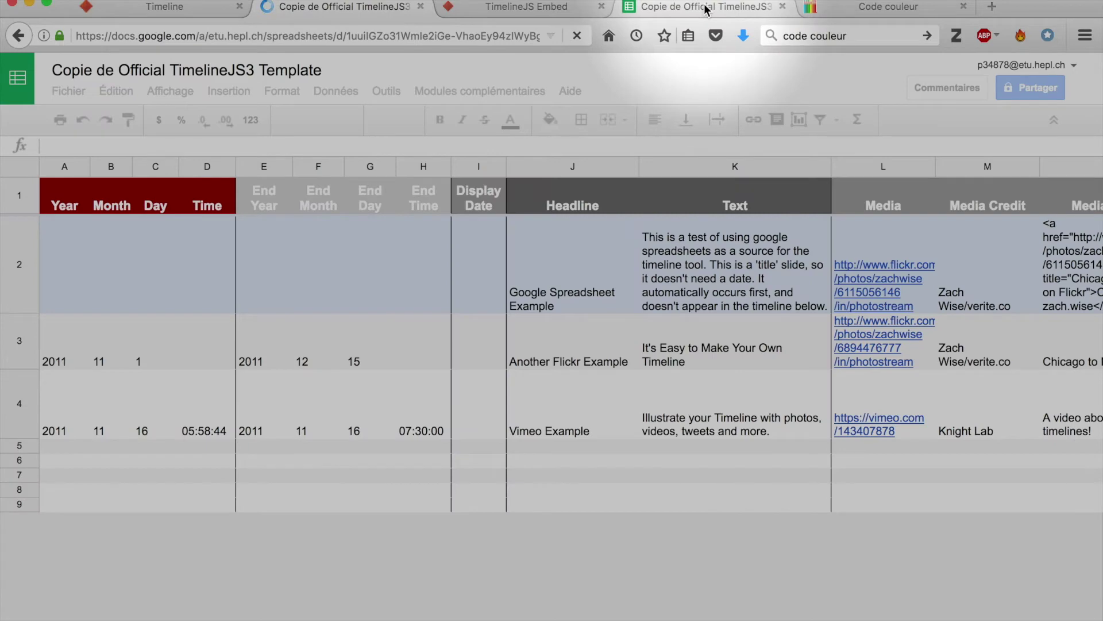
Compare the copied template with the filled-in history spreadsheet, ending on the history sheet.
click(706, 8)
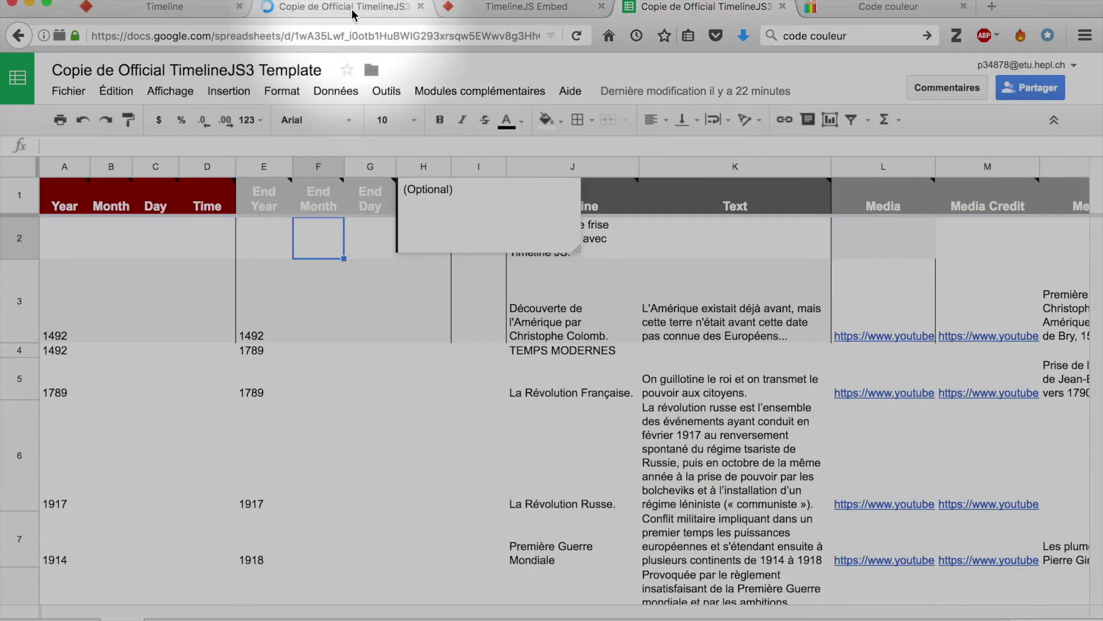
click(352, 11)
click(701, 12)
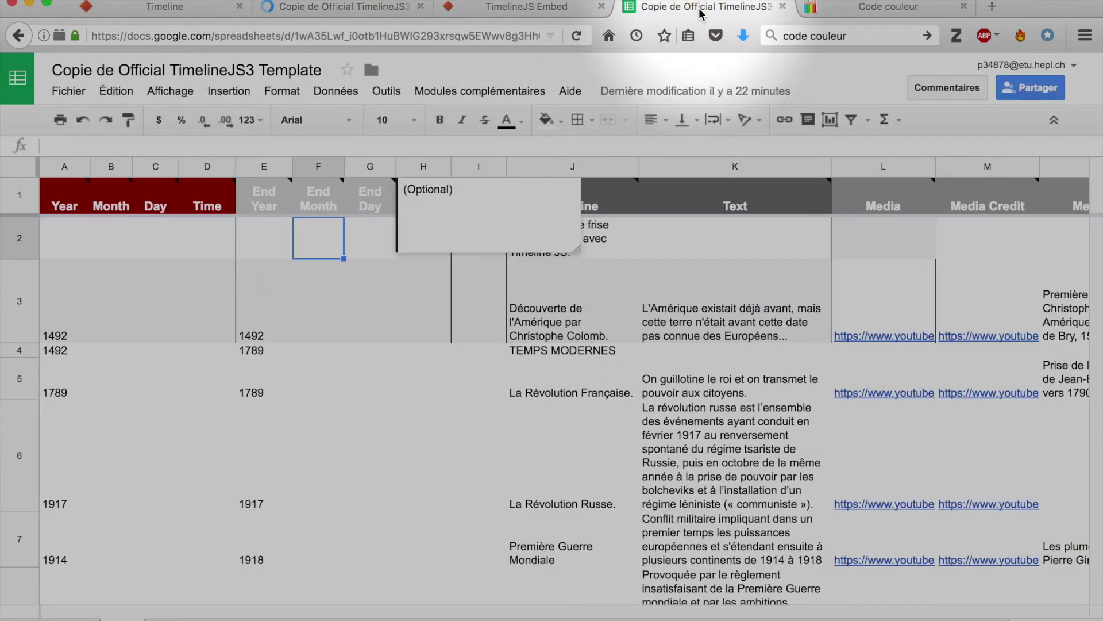
click(372, 11)
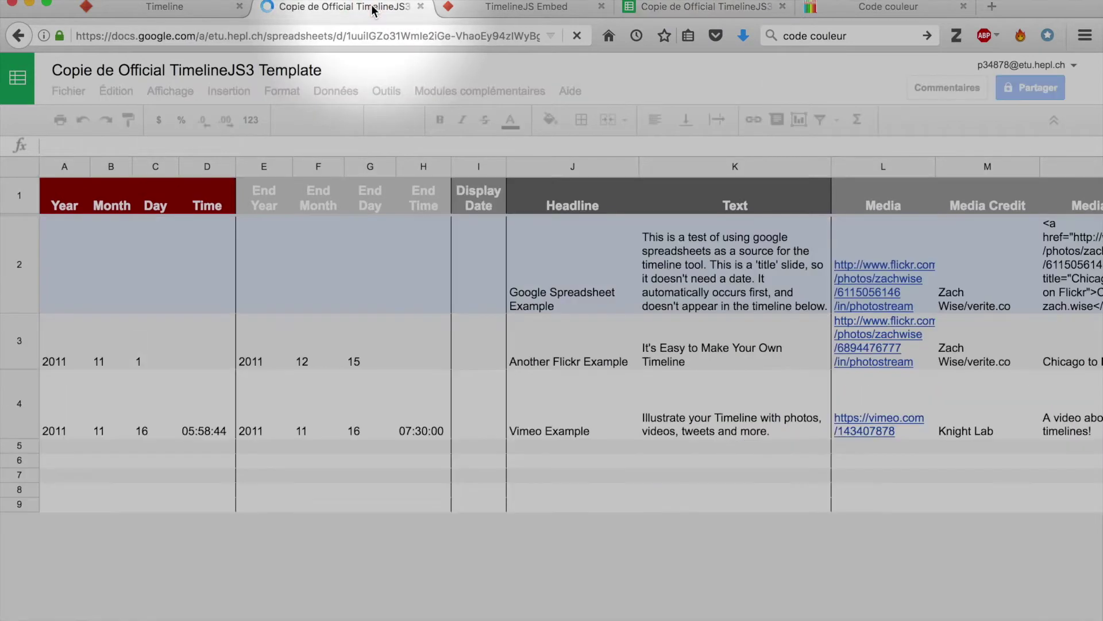
click(708, 13)
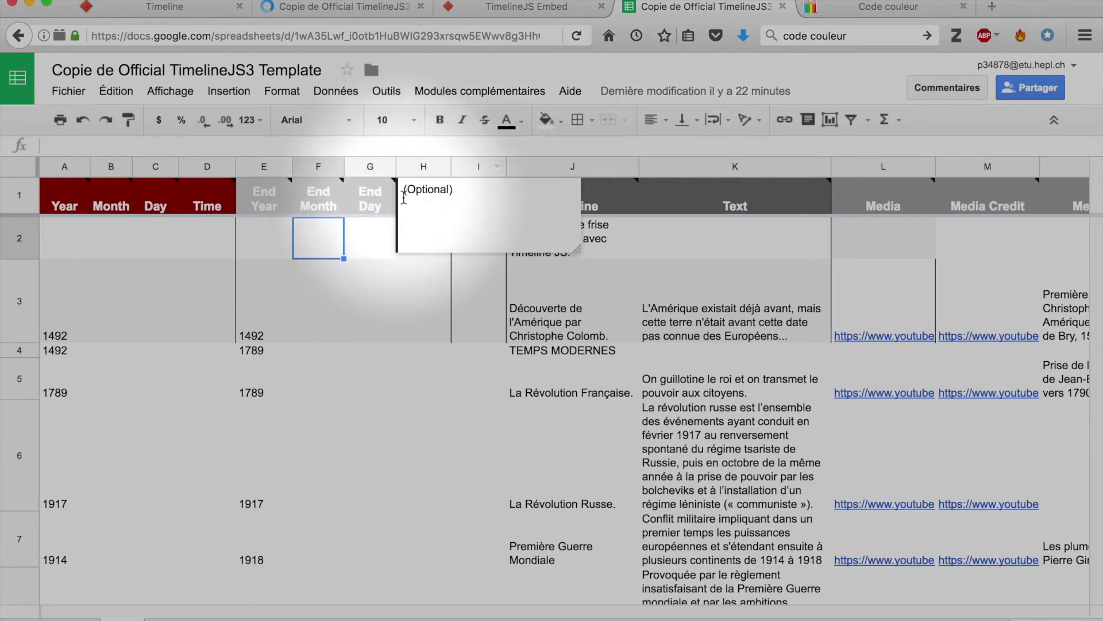
Review the End Time, Display Date, Headline, Text and Media columns (H to L).
click(423, 168)
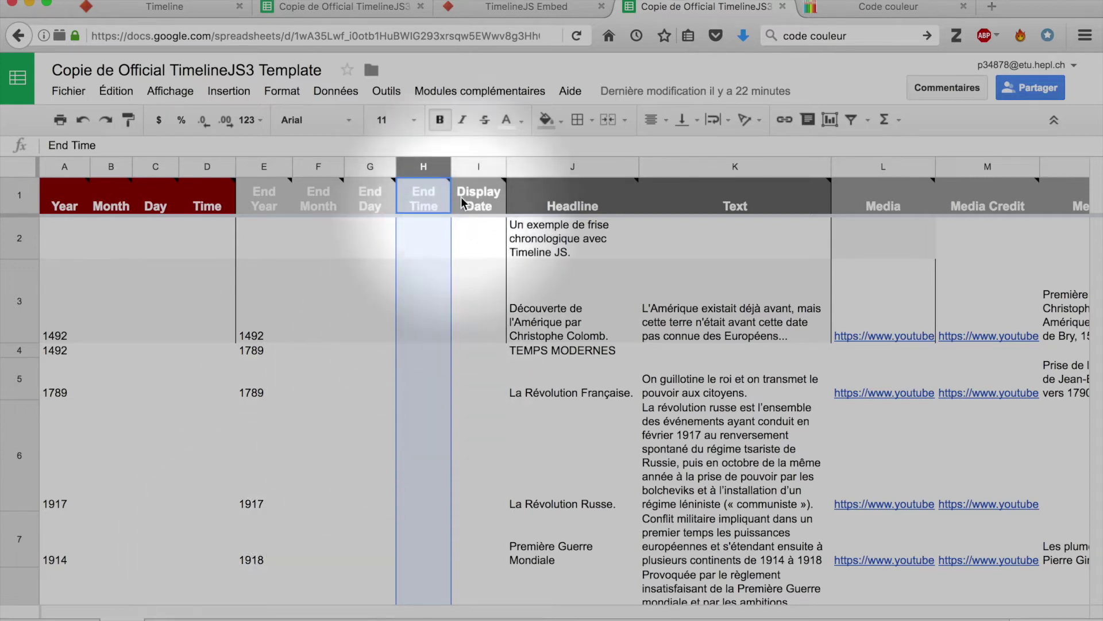
click(474, 166)
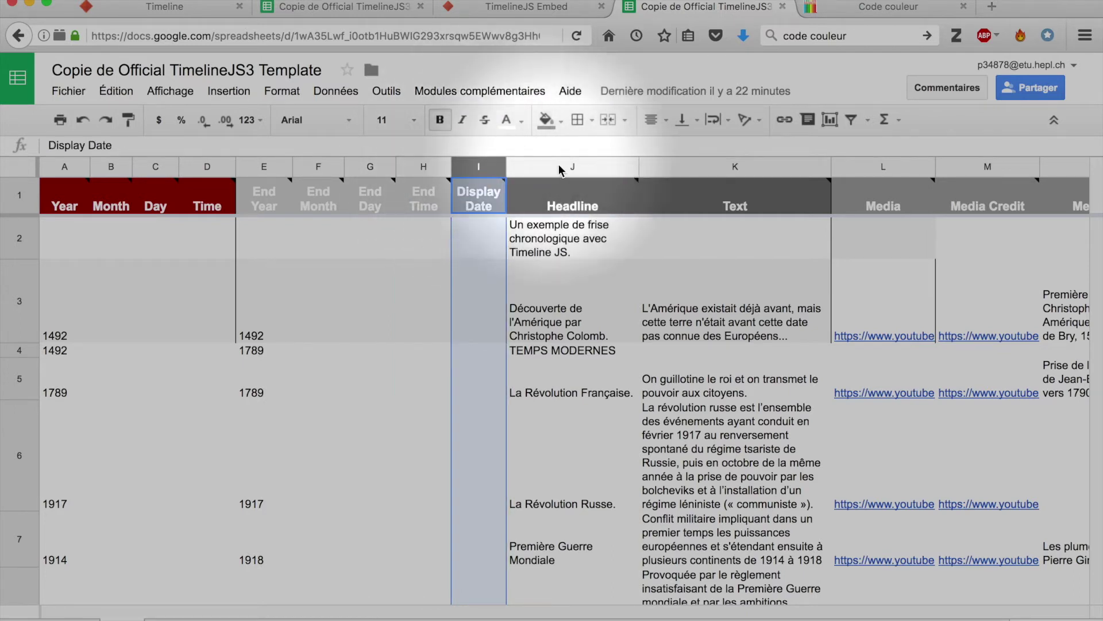
click(620, 167)
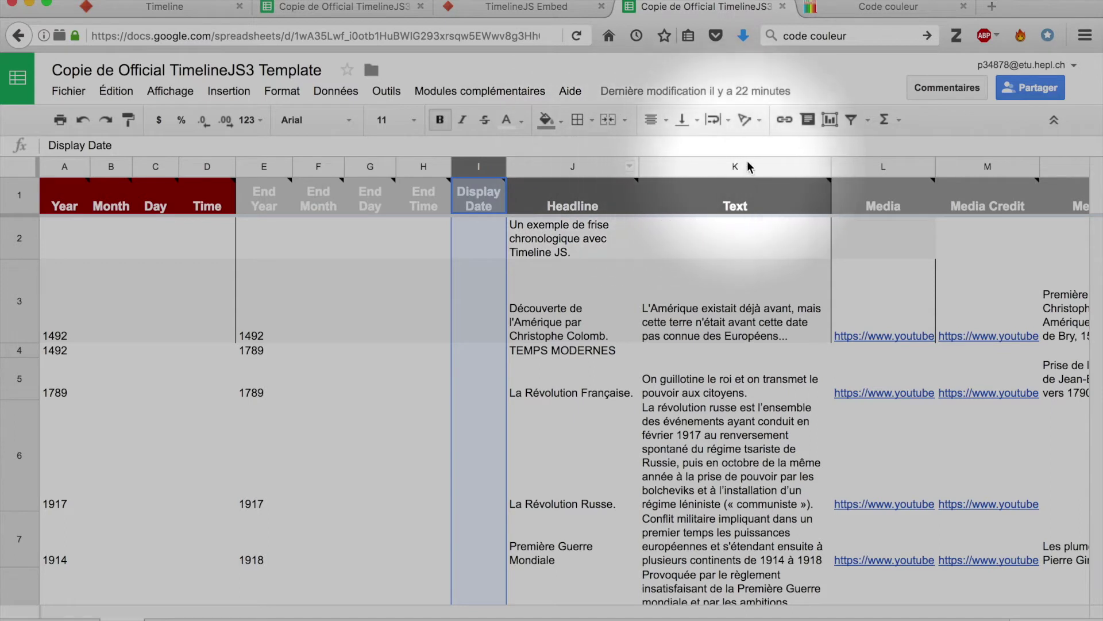
click(765, 167)
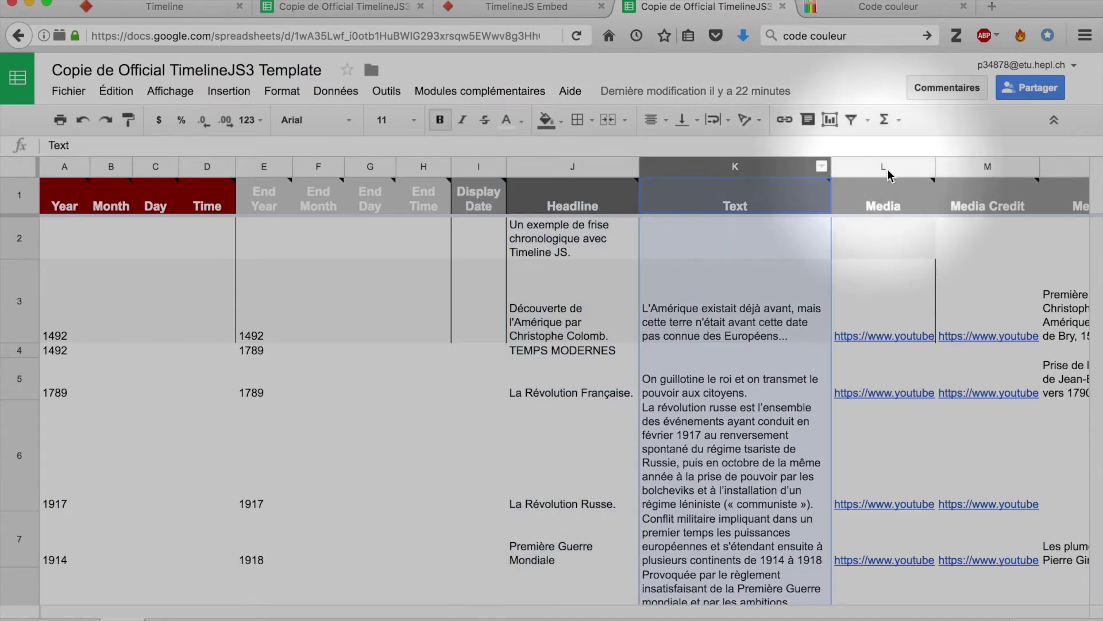
click(905, 168)
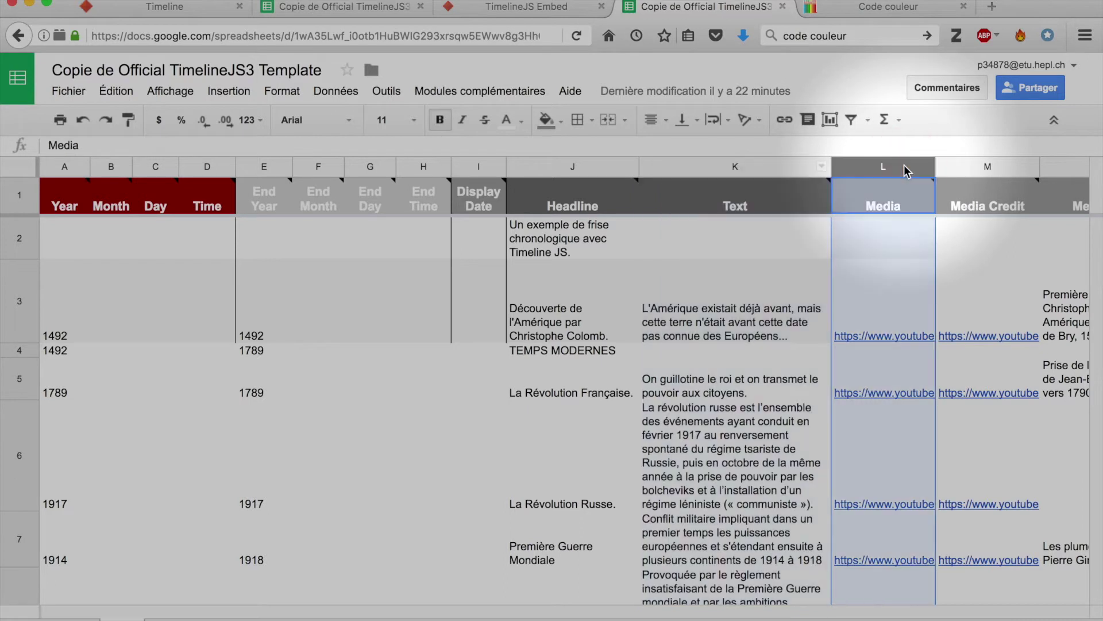
Advance the TimelineJS preview to the 1492 Découverte de l'Amérique slide, then return to the sheet.
click(482, 8)
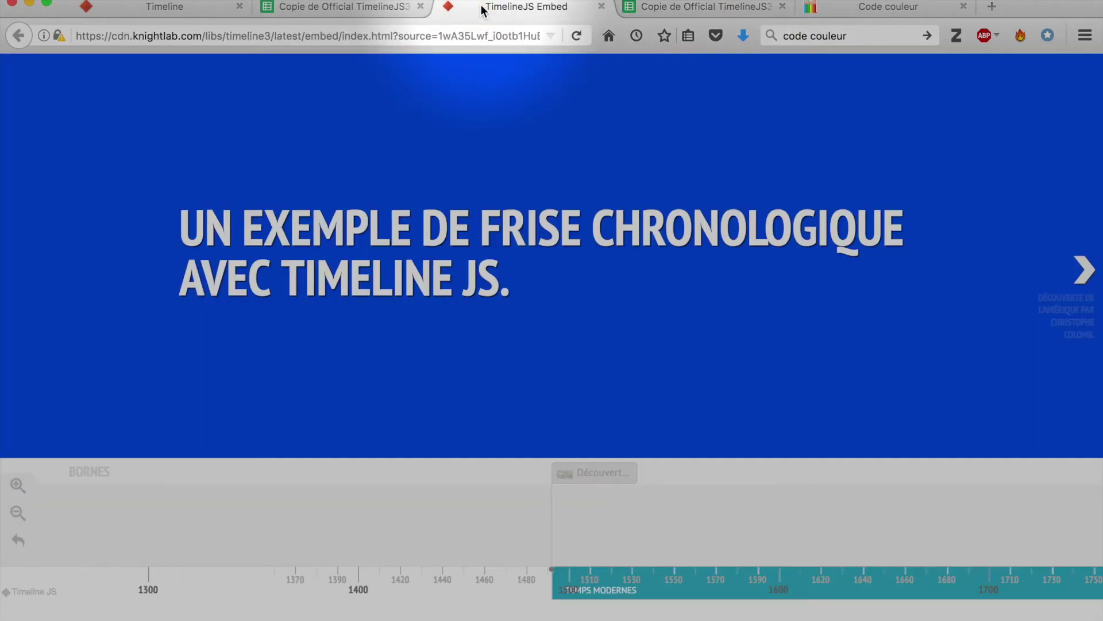
click(1085, 269)
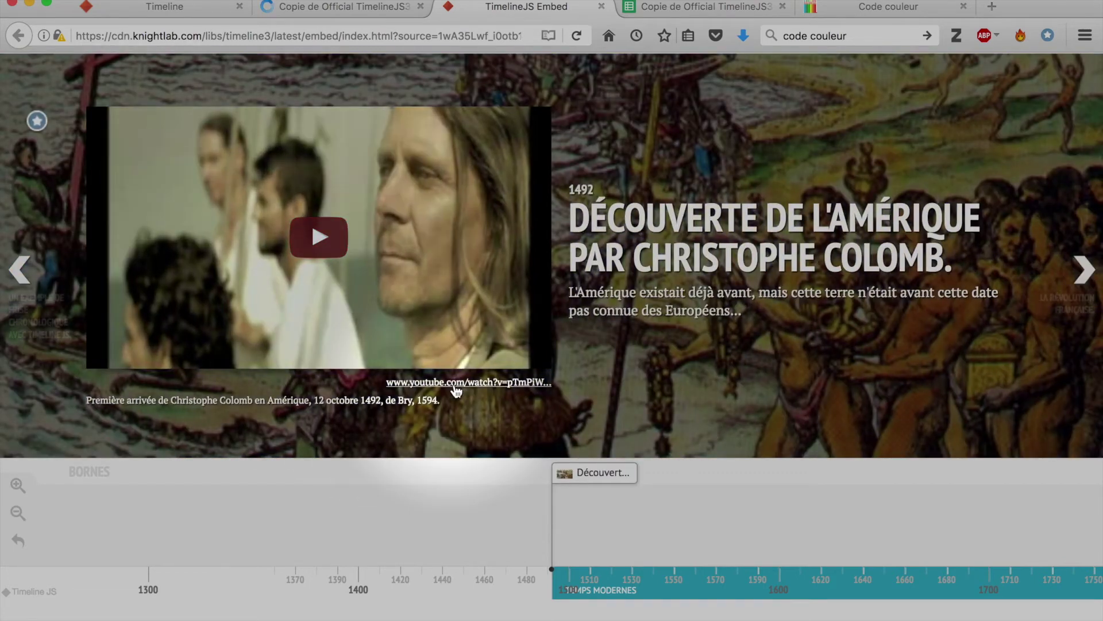
click(694, 6)
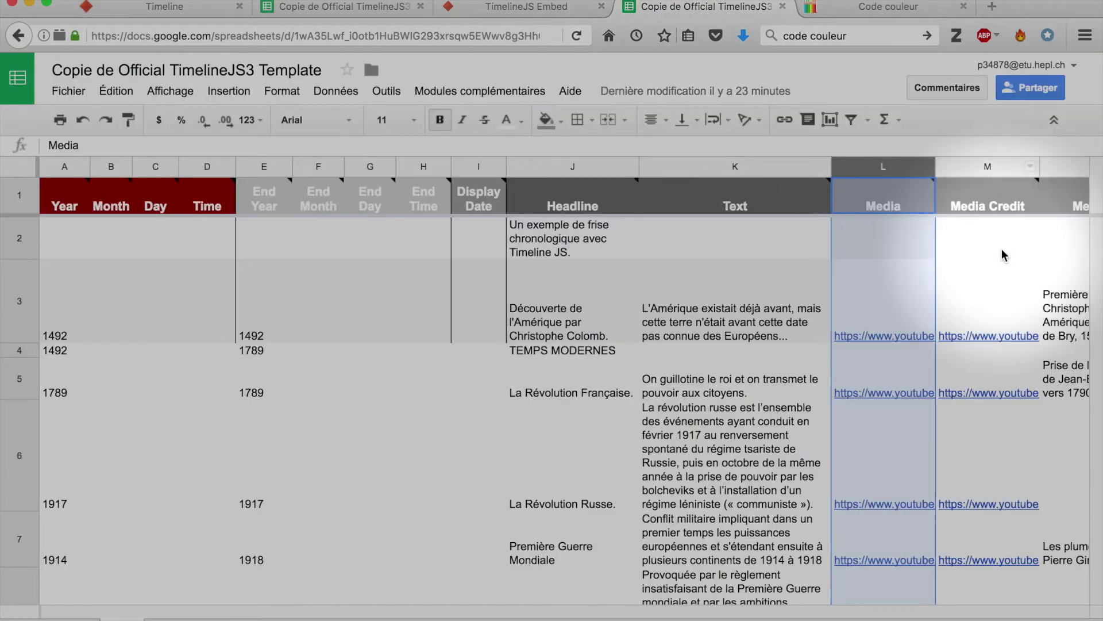
Review the Media Credit, Media Caption and Media Thumbnail columns (M to O), then check the preview.
key(Right)
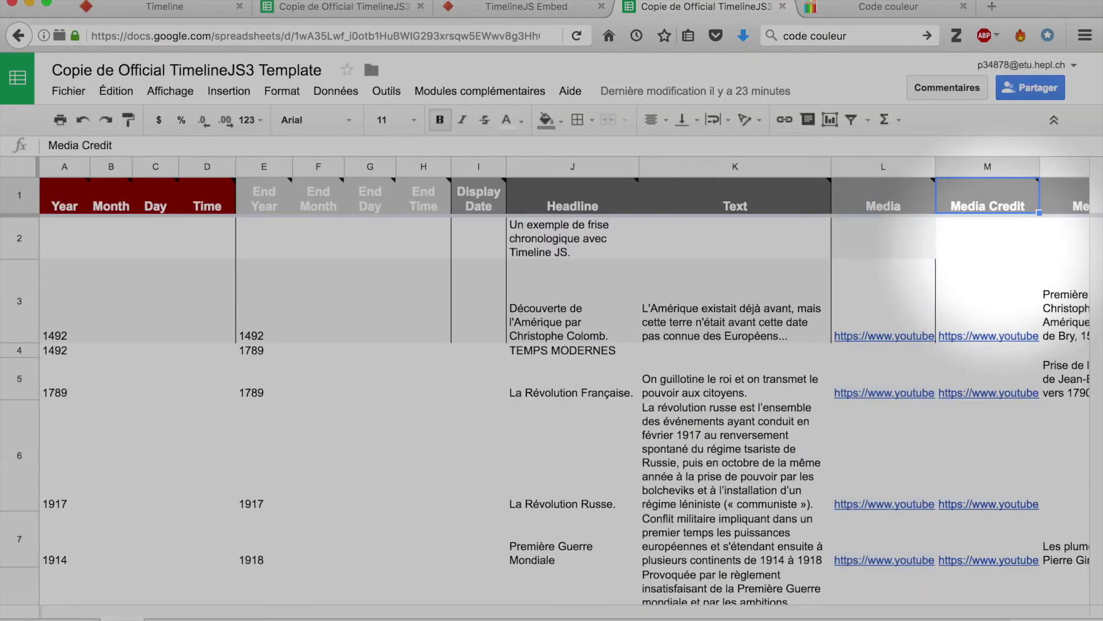
mouse_move(891, 200)
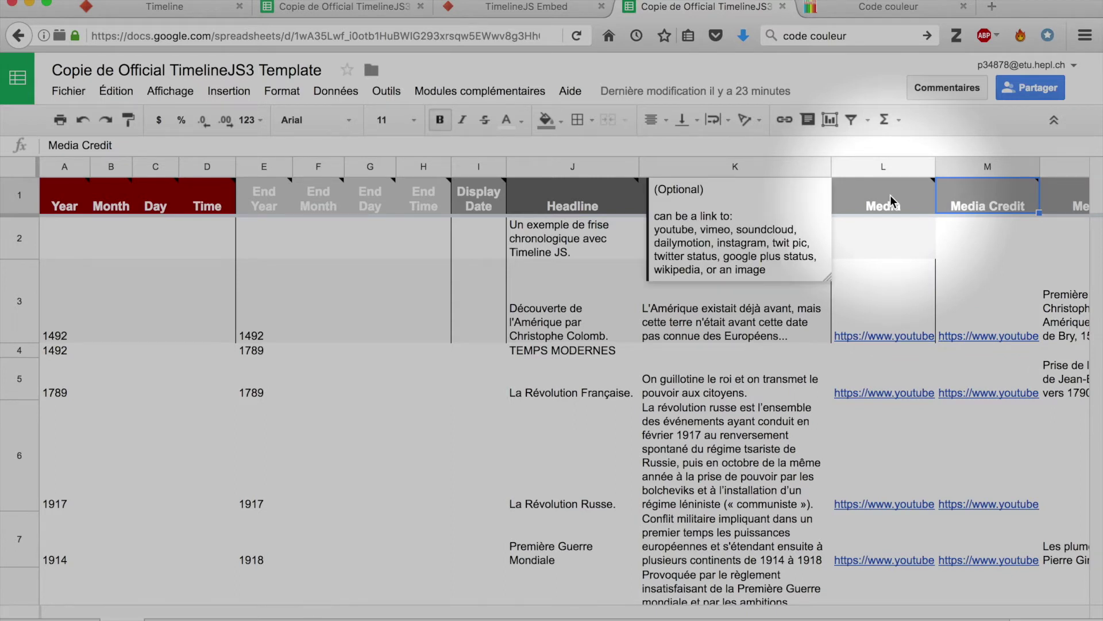
click(994, 168)
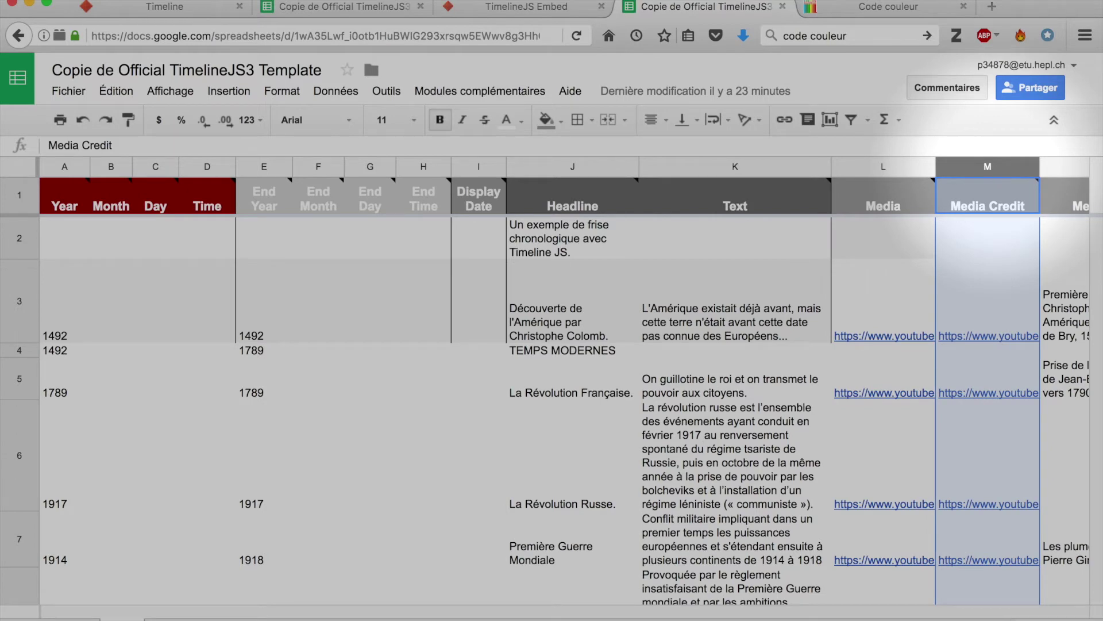
key(Right)
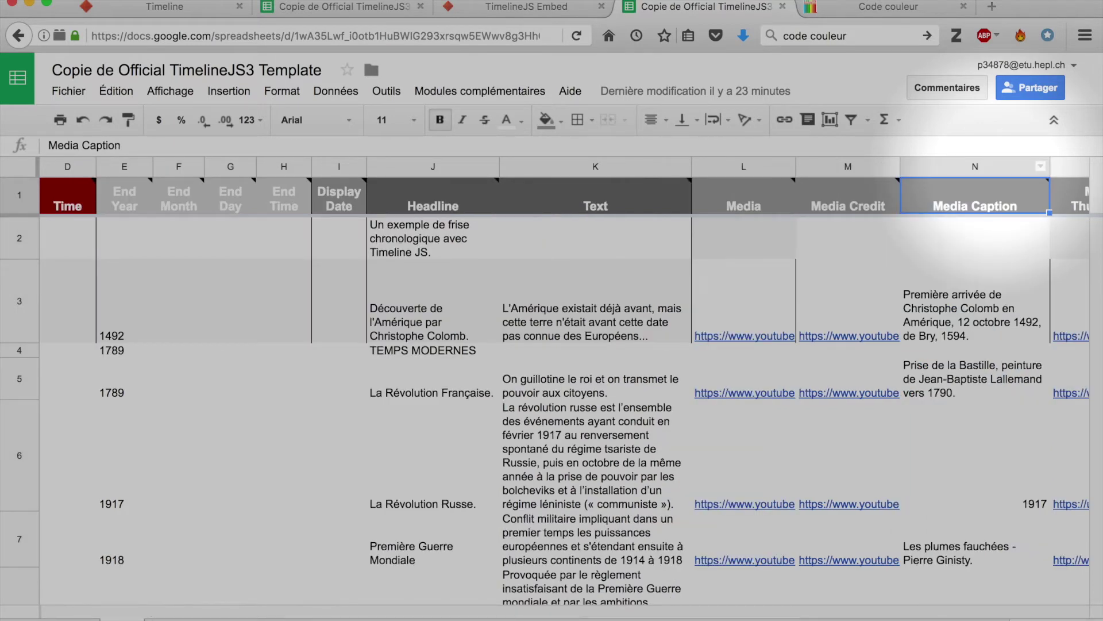
key(Right)
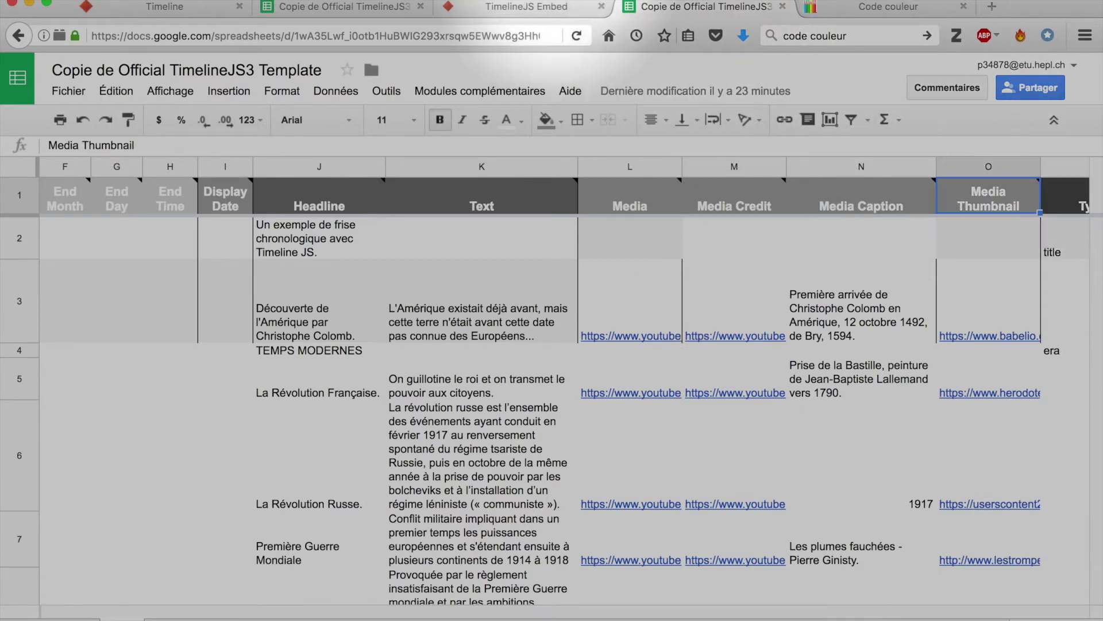
click(524, 9)
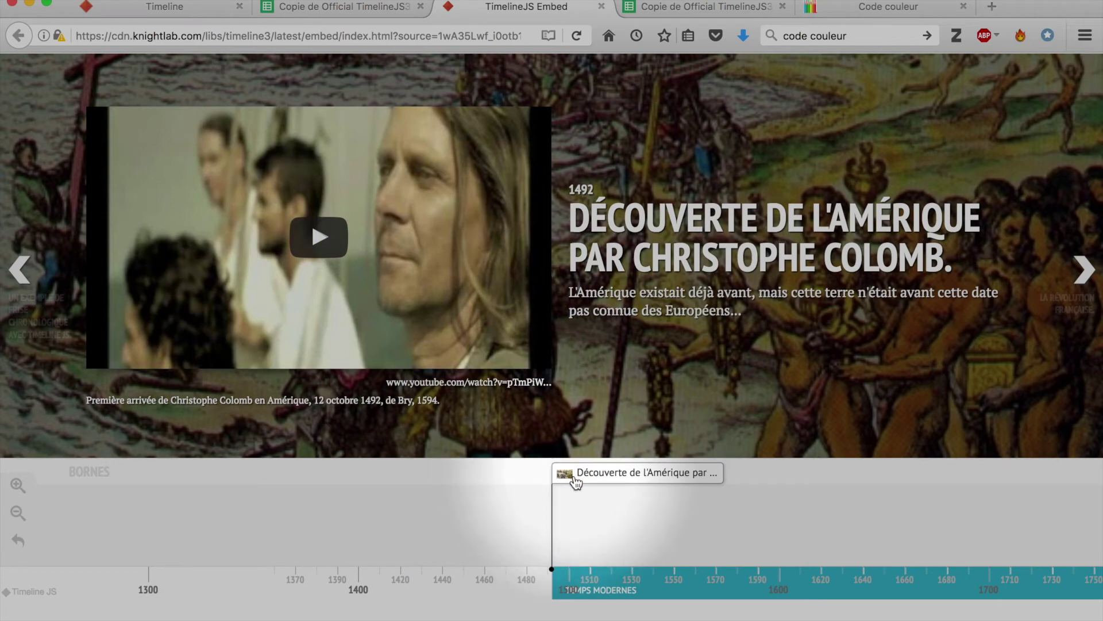
Return to the 'Copie de Official TimelineJS3' spreadsheet.
click(719, 9)
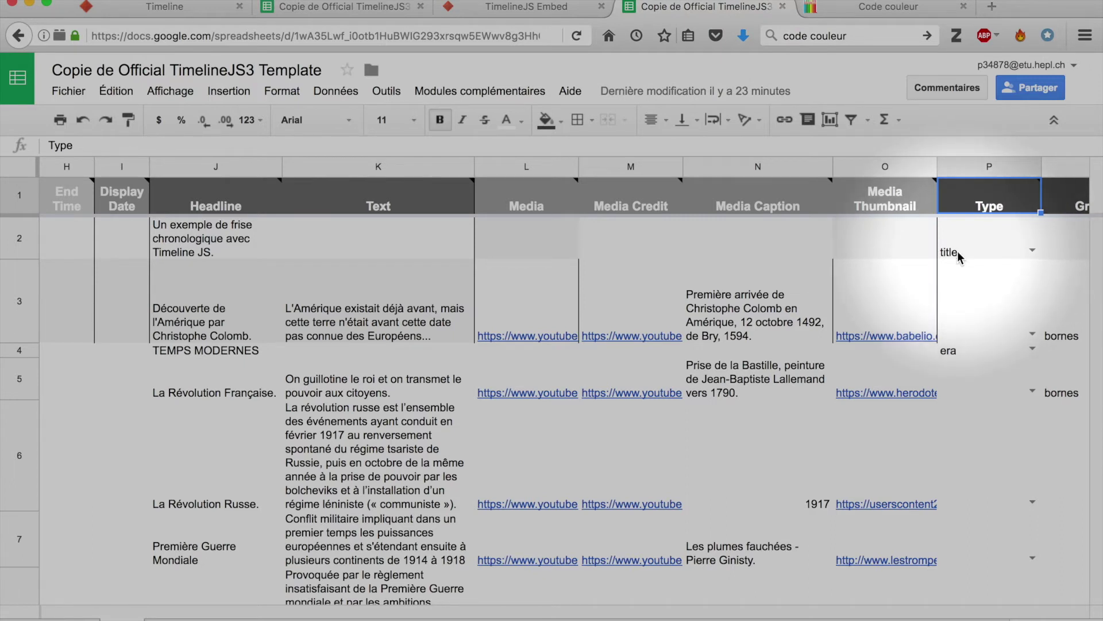
Check the title and era options in cell P6's Type dropdown, then return to the timeline preview.
click(1033, 501)
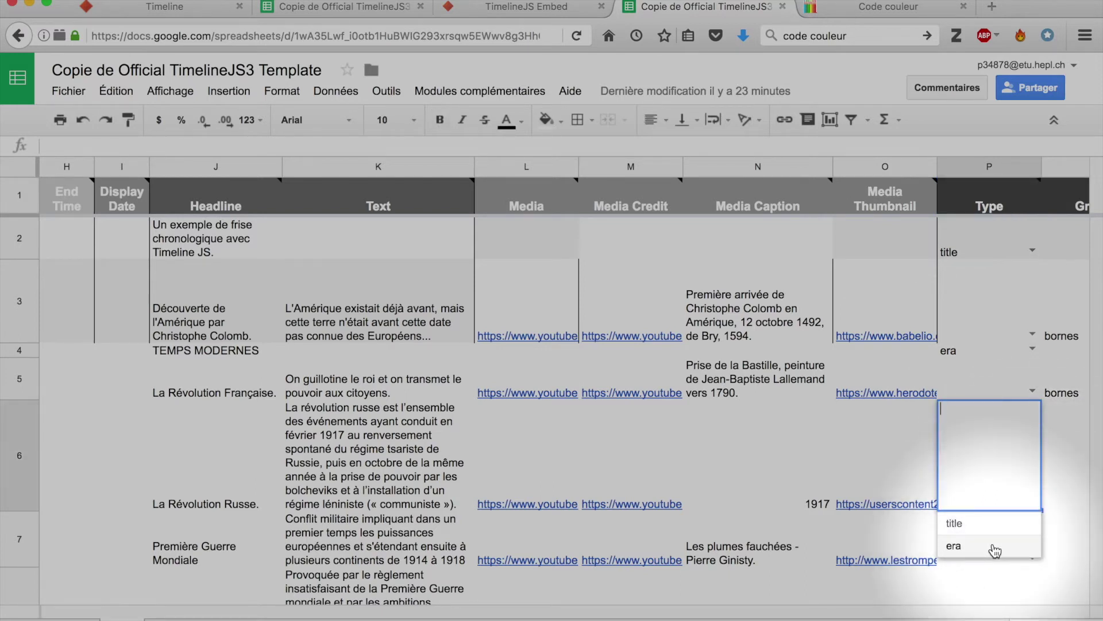
click(523, 7)
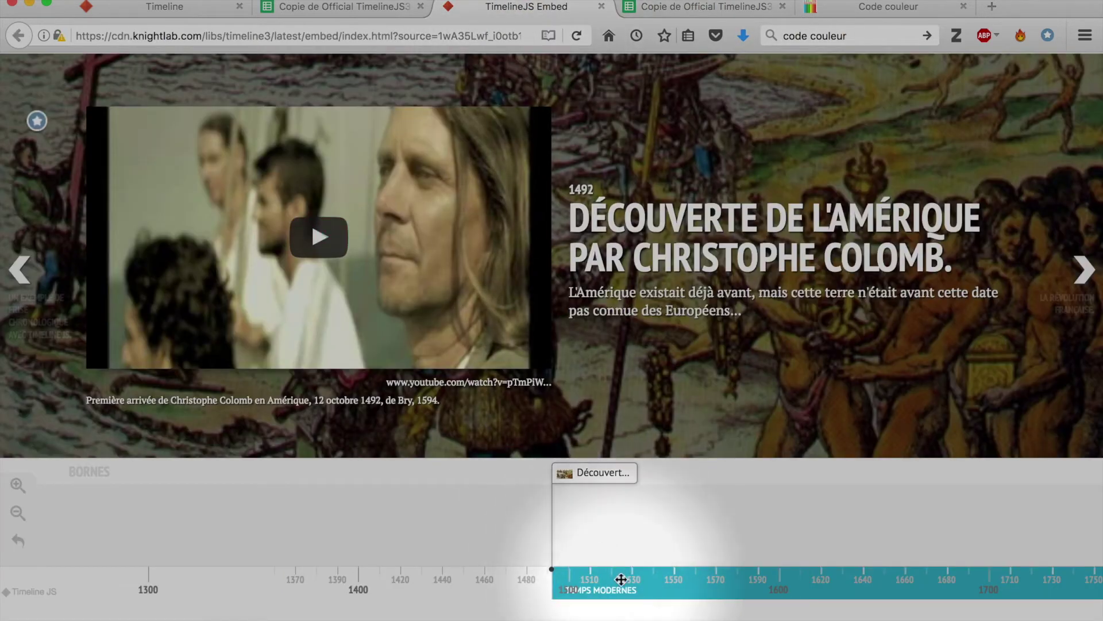
View the 1789 La Révolution Française slide, then go back to the template spreadsheet.
key(Right)
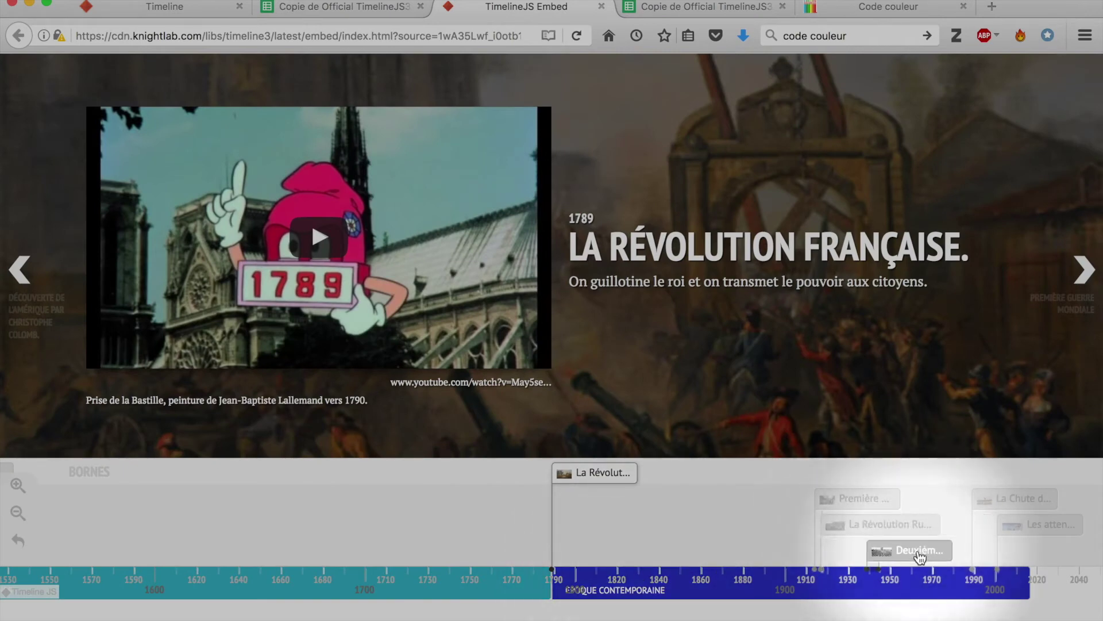
click(722, 13)
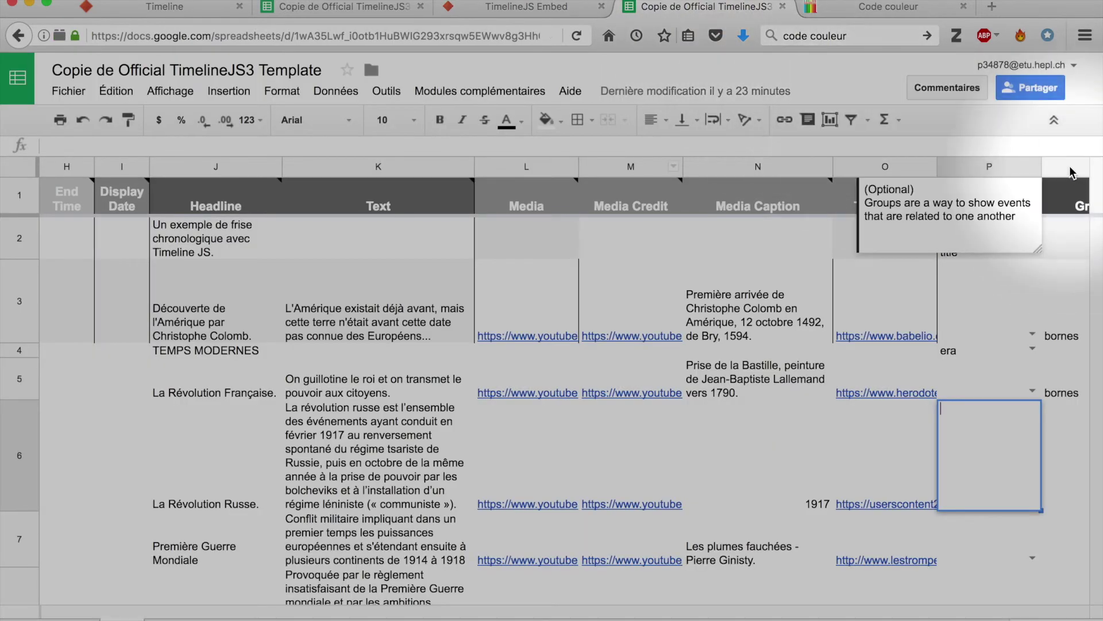
Review the Group and Background columns and the colour code #004AEB, then open the Fichier menu.
click(1070, 171)
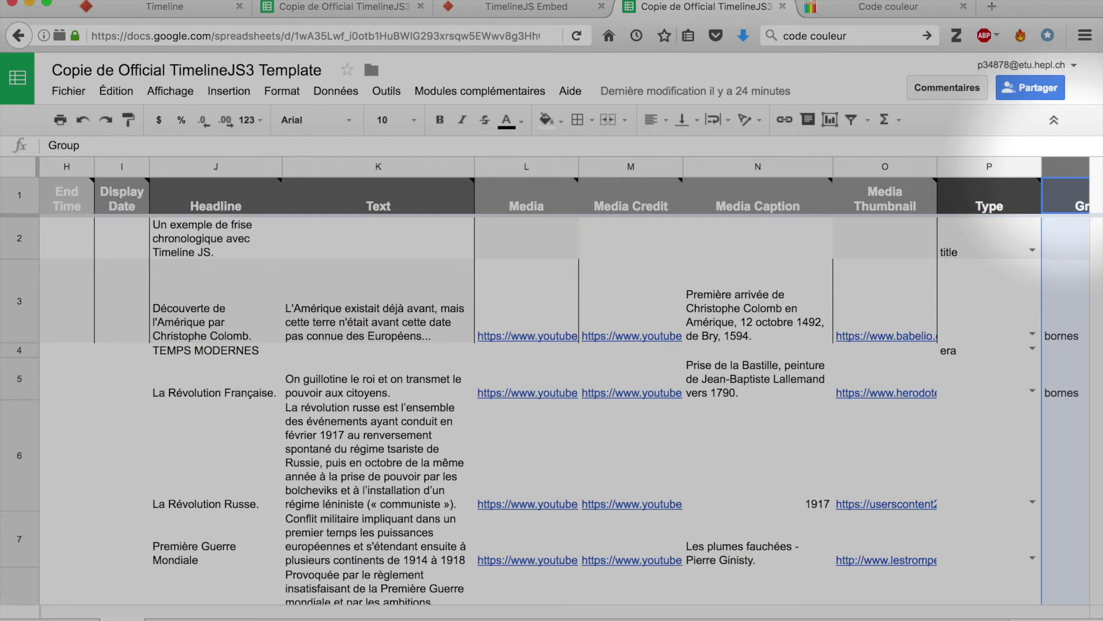
key(Right)
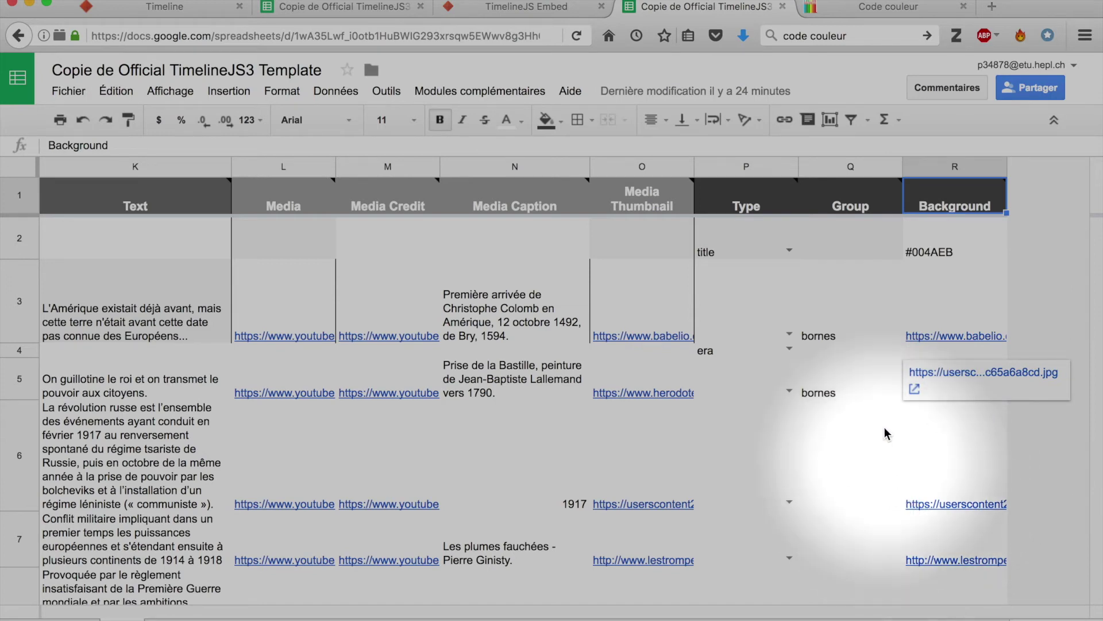
click(914, 382)
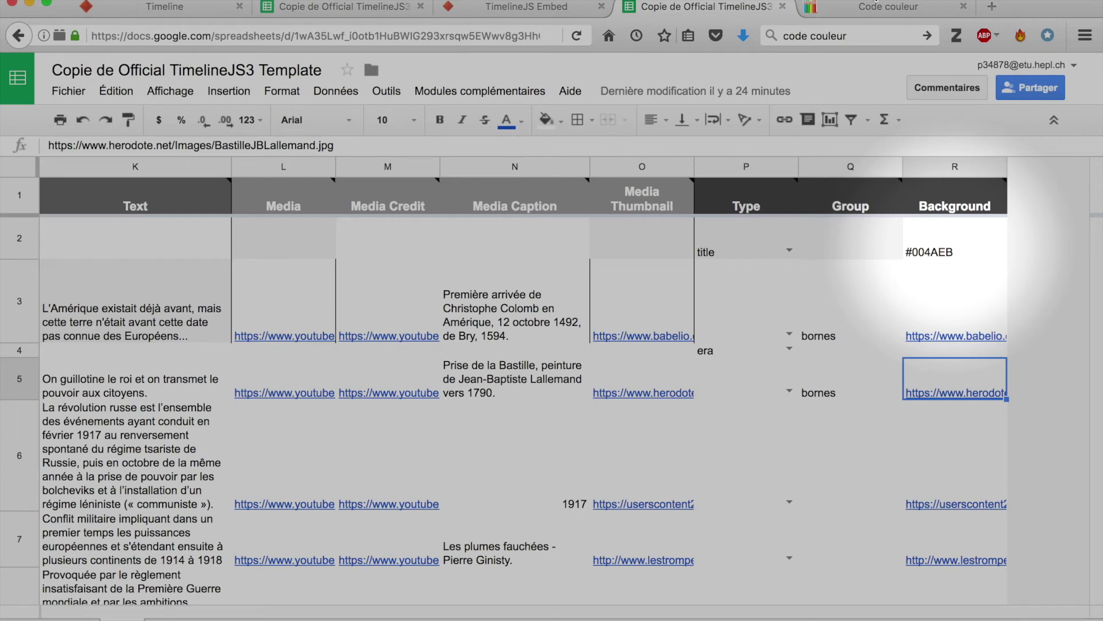
click(875, 5)
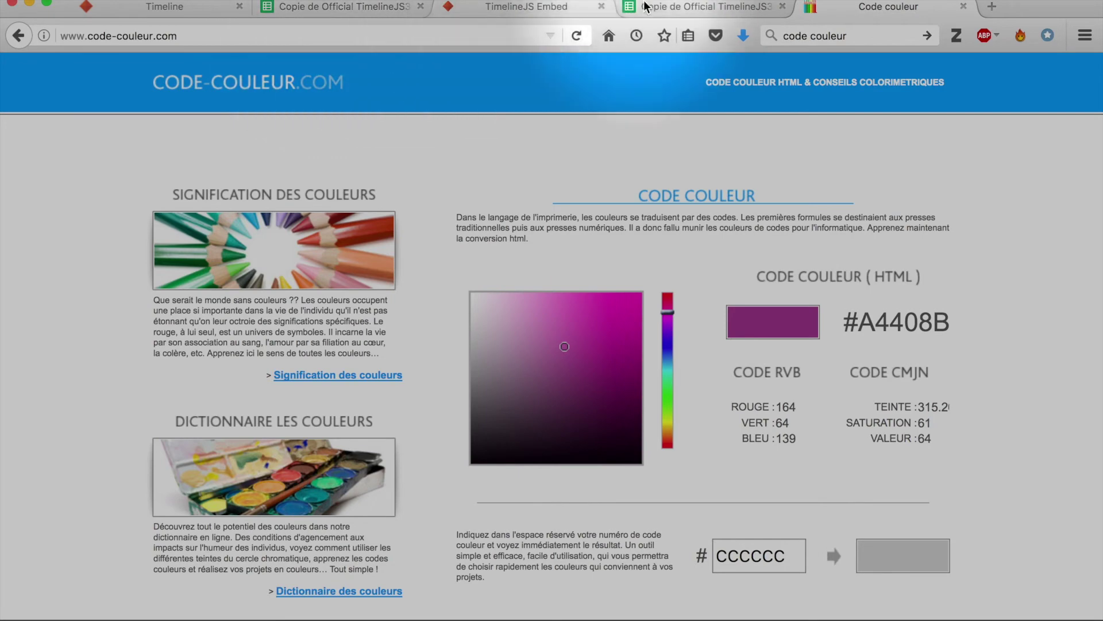
click(678, 7)
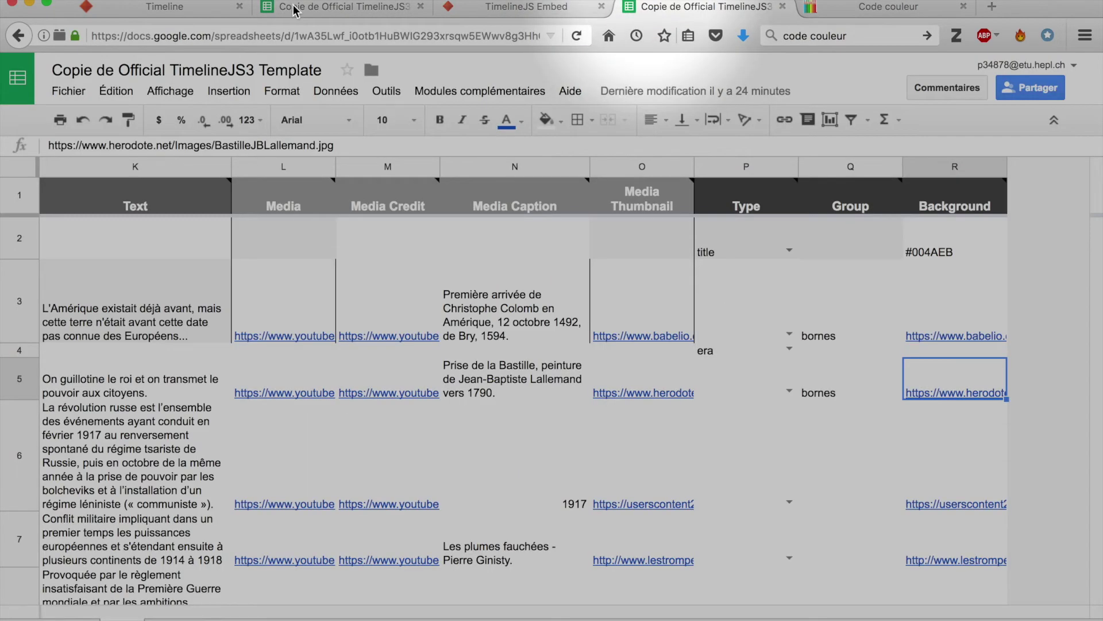
click(67, 91)
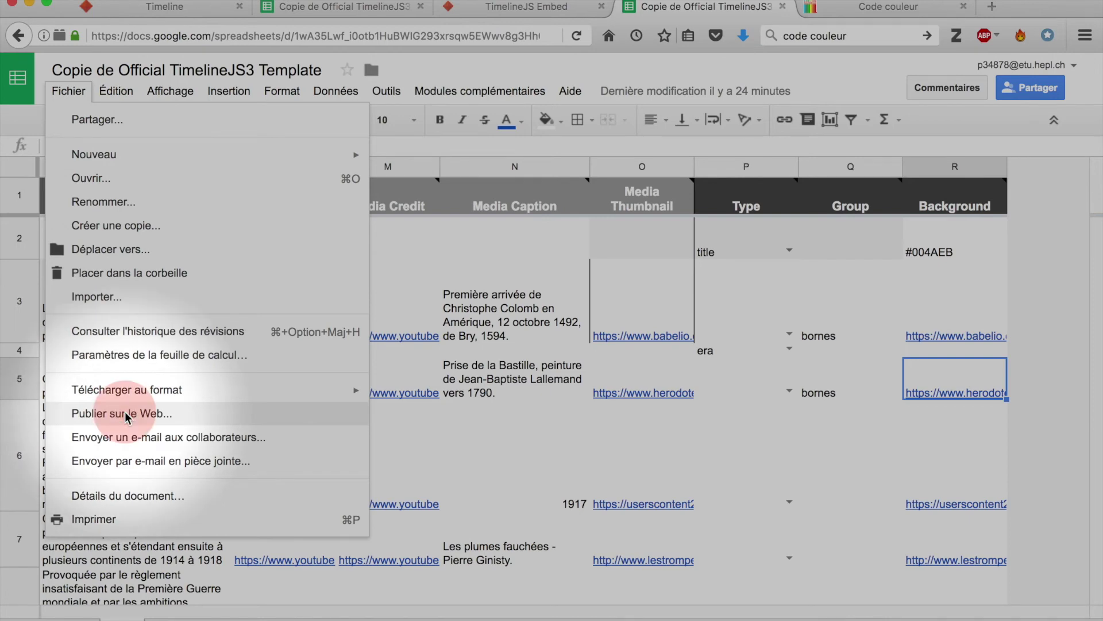
Publish the entire spreadsheet to the web as a web page and select its URL.
click(127, 414)
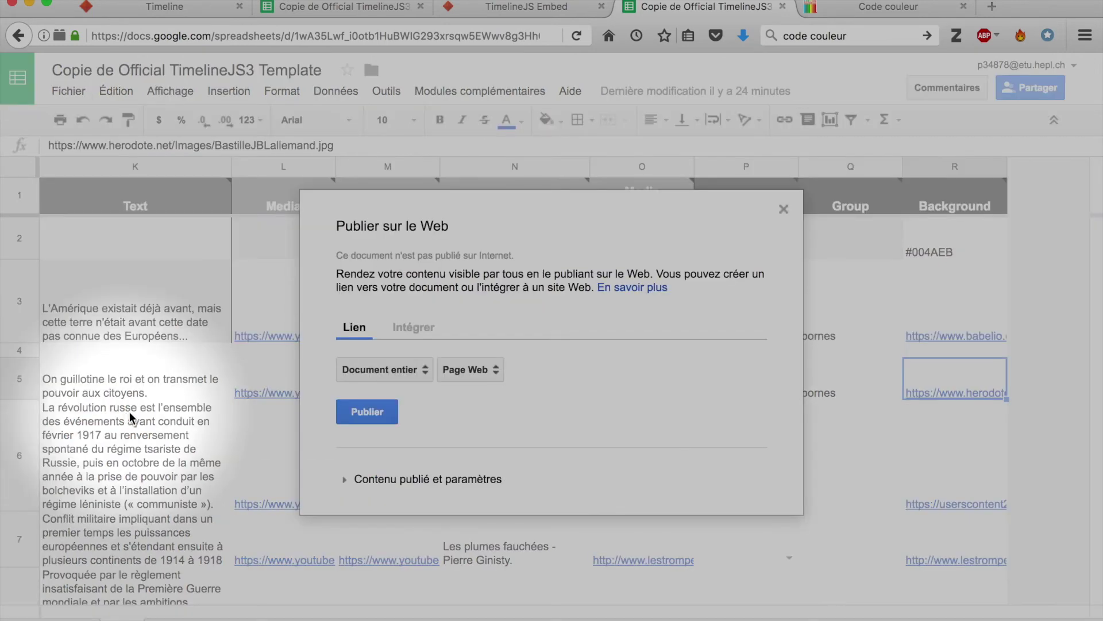
click(379, 411)
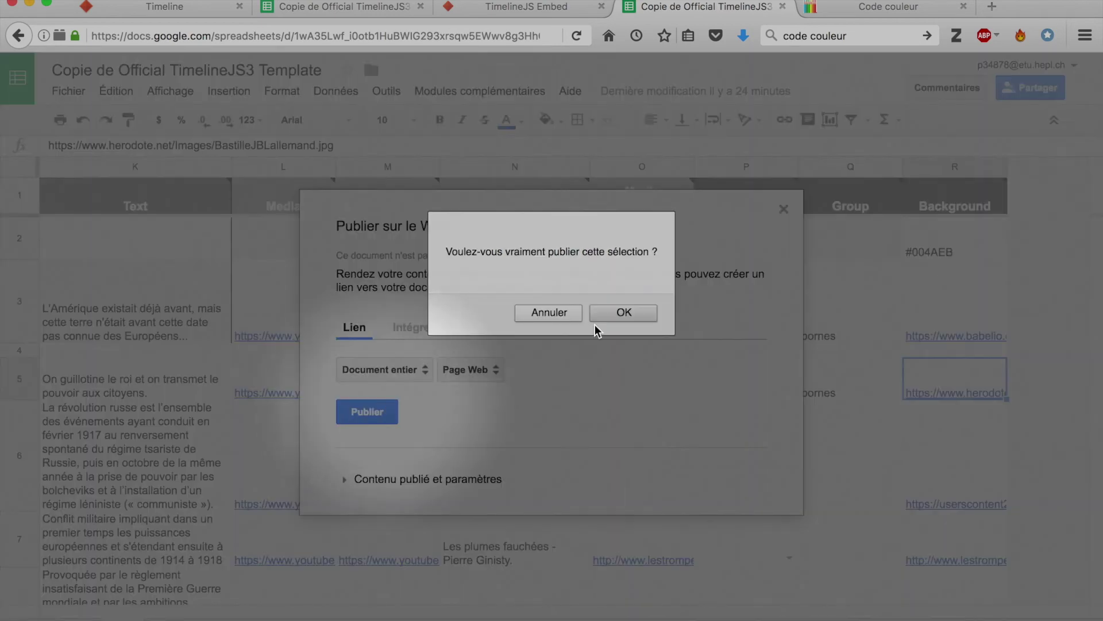
click(623, 314)
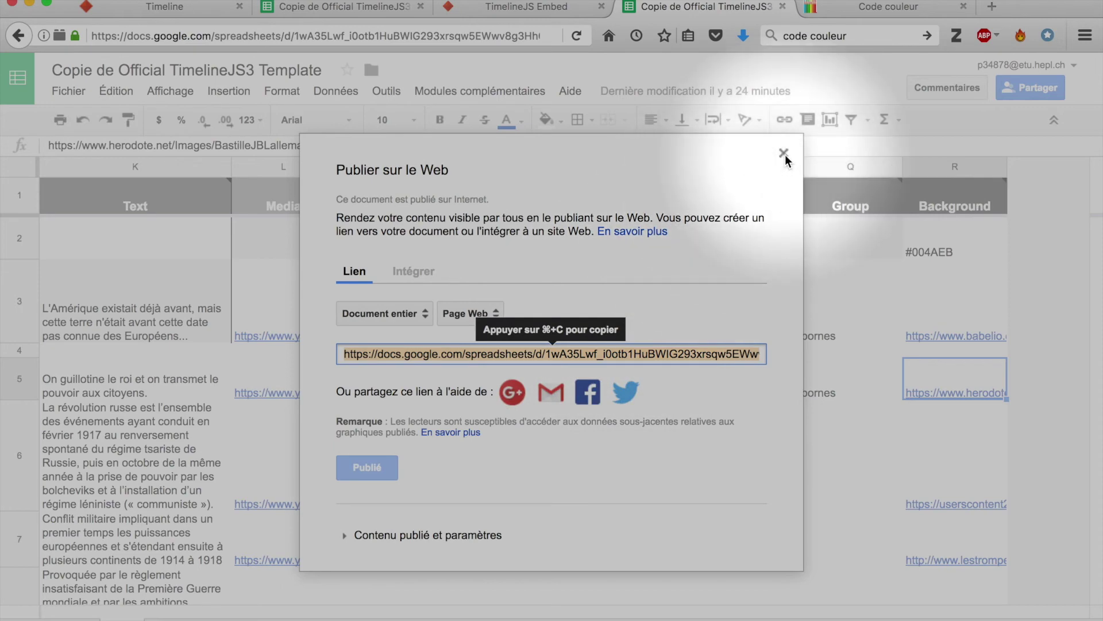
click(785, 154)
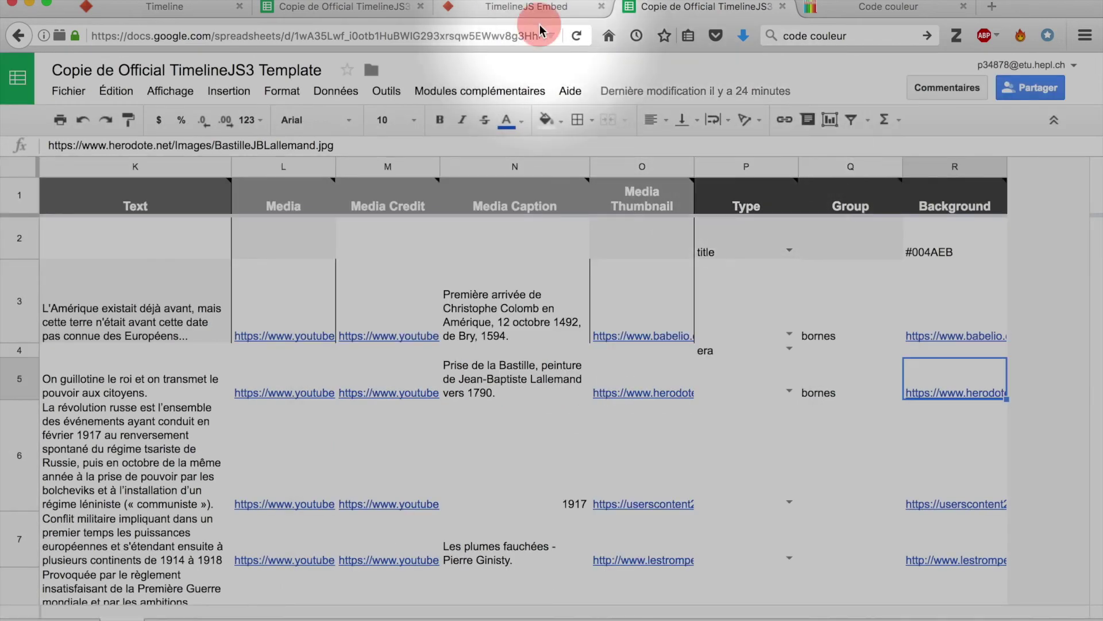
click(516, 37)
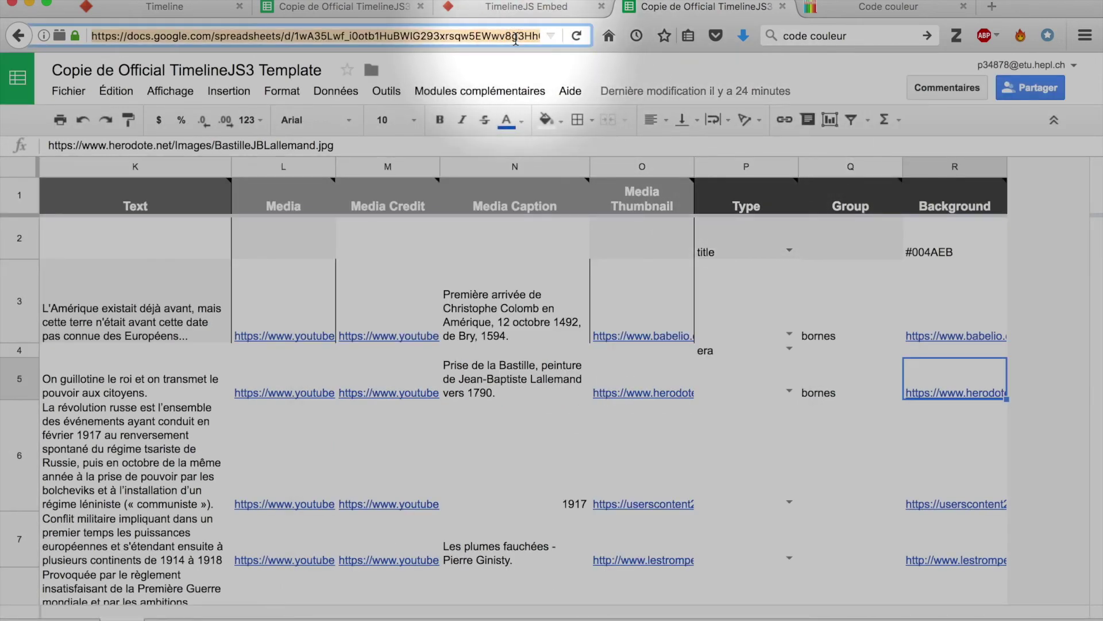
Paste the spreadsheet's URL into the Google Spreadsheet URL field on the Make a Timeline page.
click(178, 8)
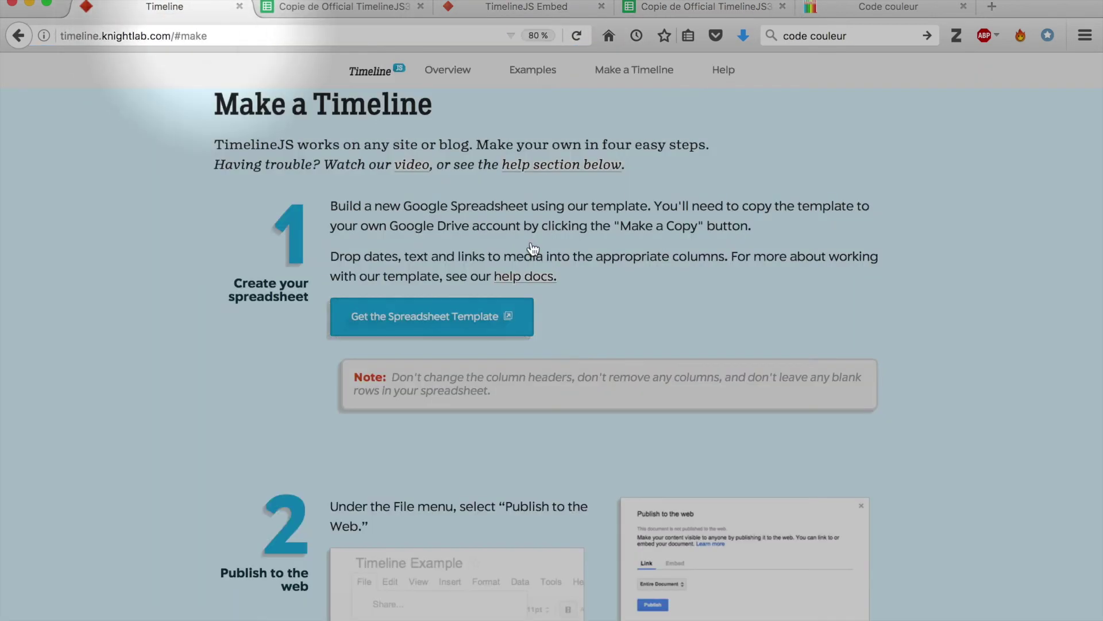
scroll(550, 277, down, 8)
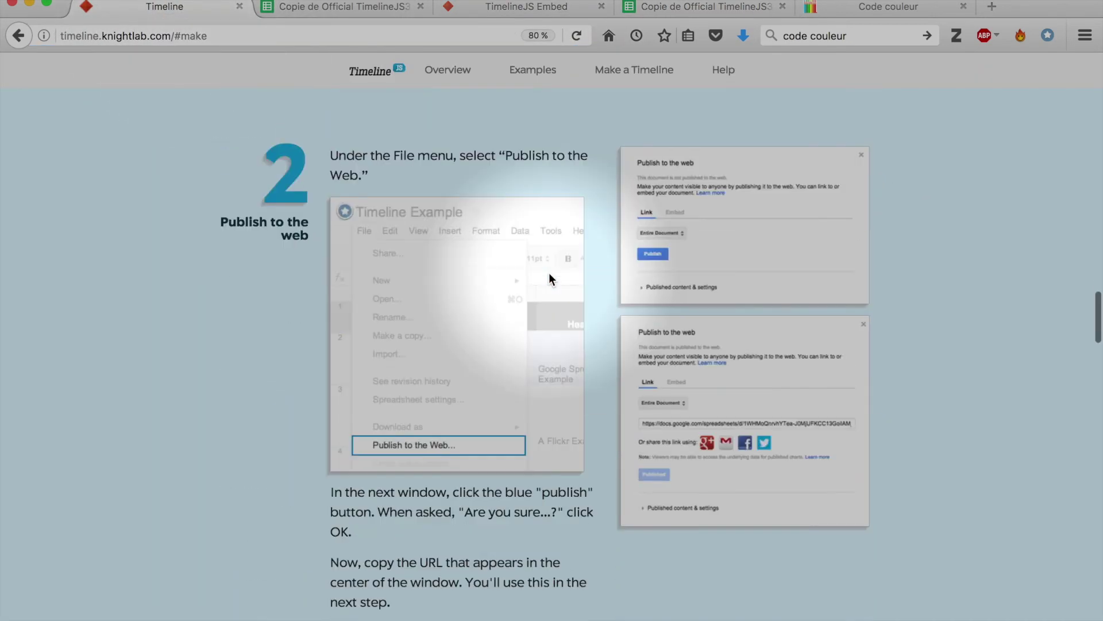
scroll(549, 279, down, 10)
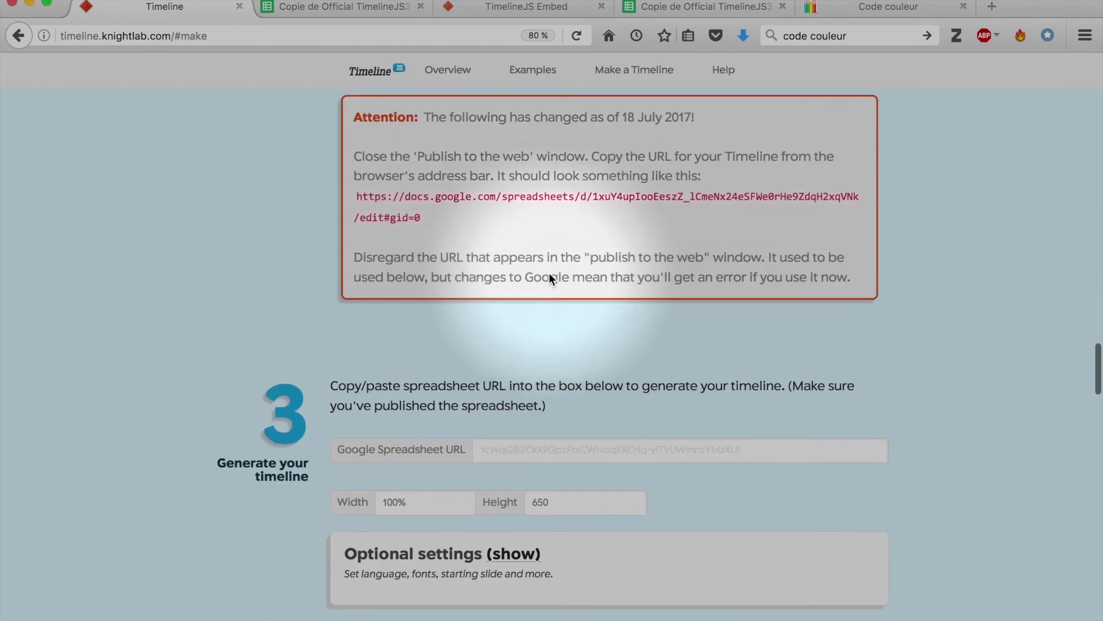
click(524, 409)
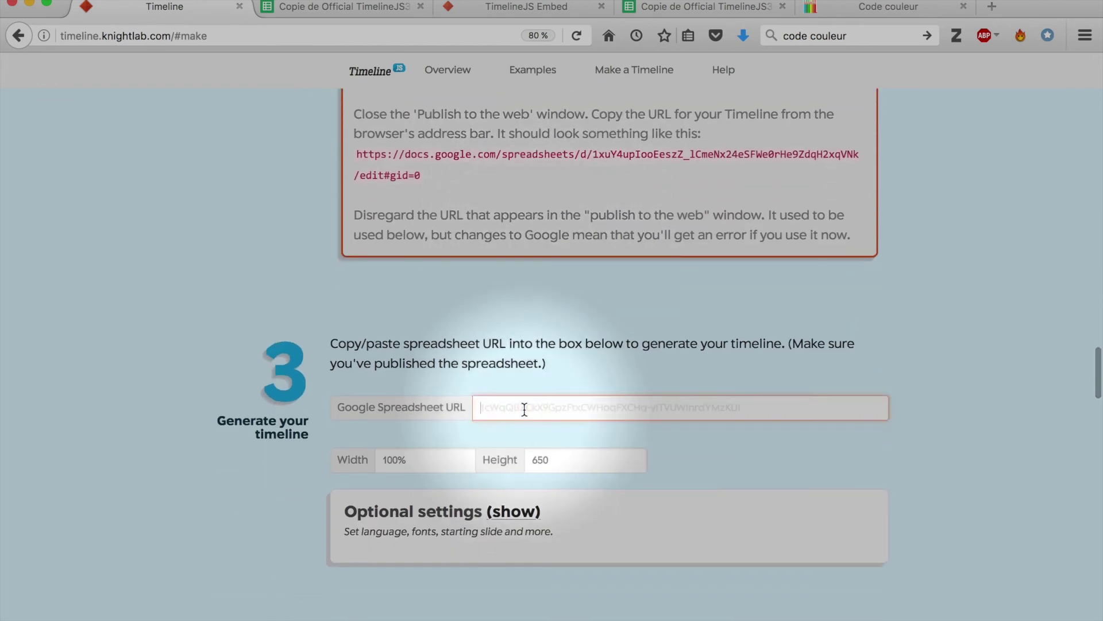
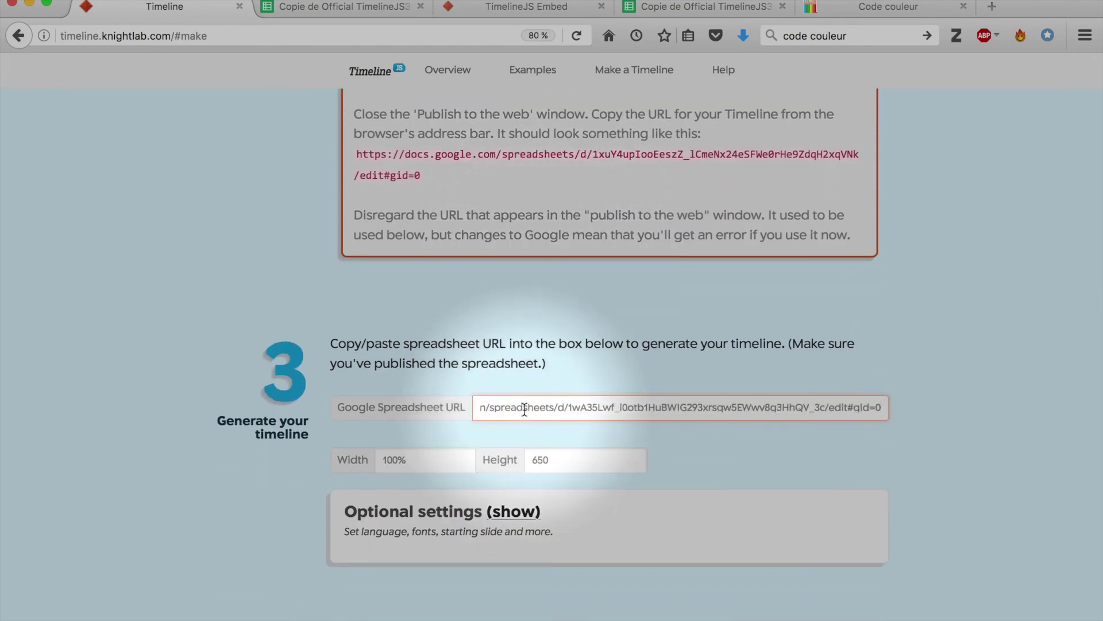
Open the generated timeline preview in a new window.
scroll(525, 408, down, 7)
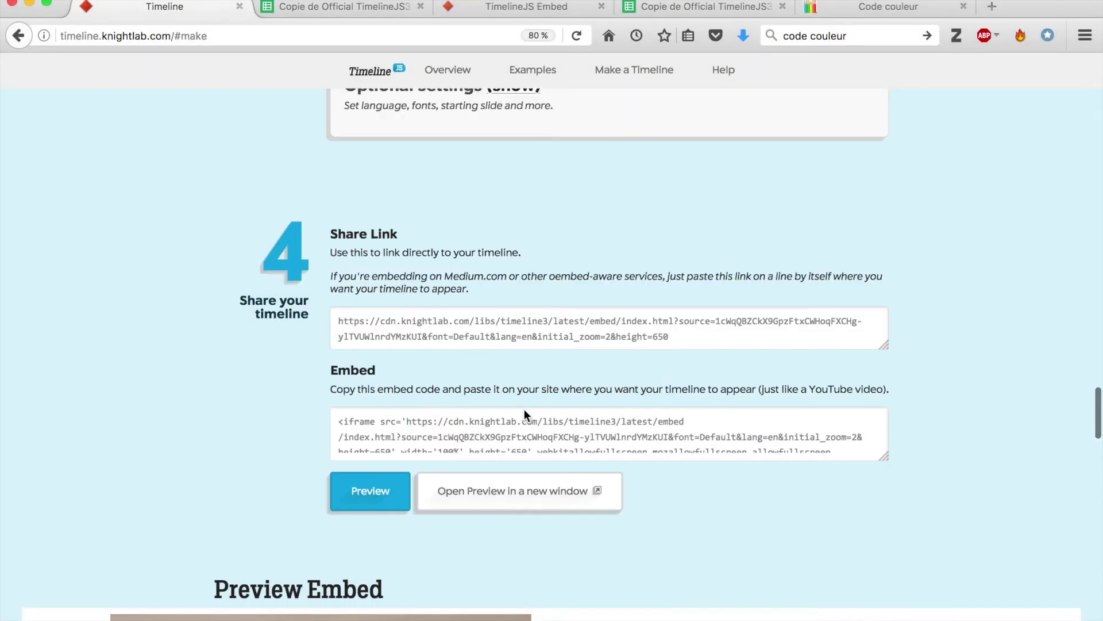
scroll(524, 409, down, 1)
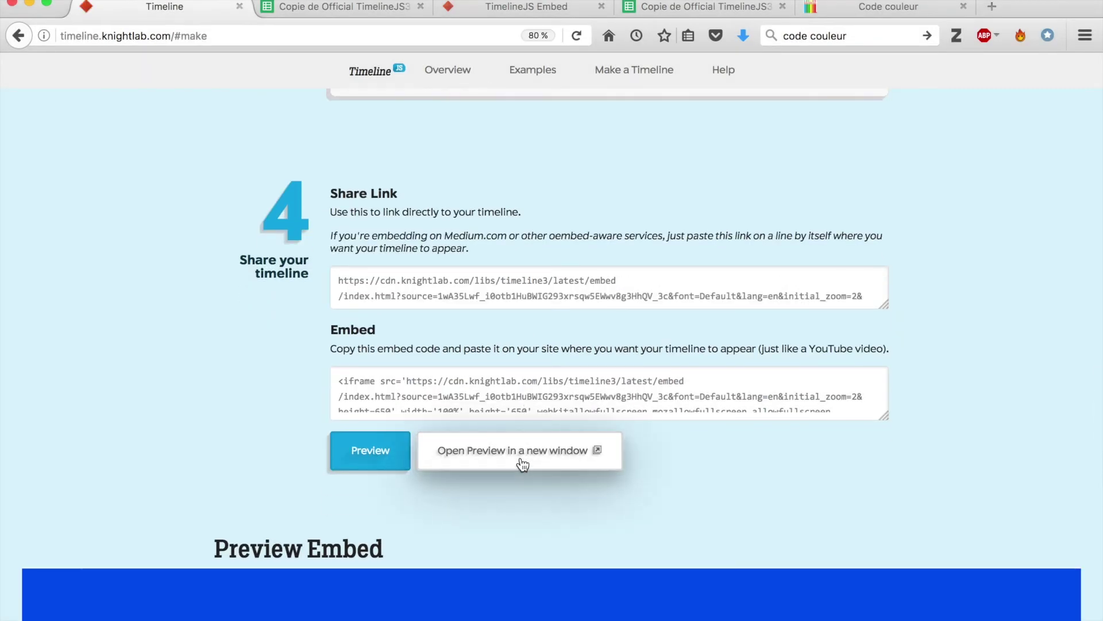
click(521, 458)
key(super+w)
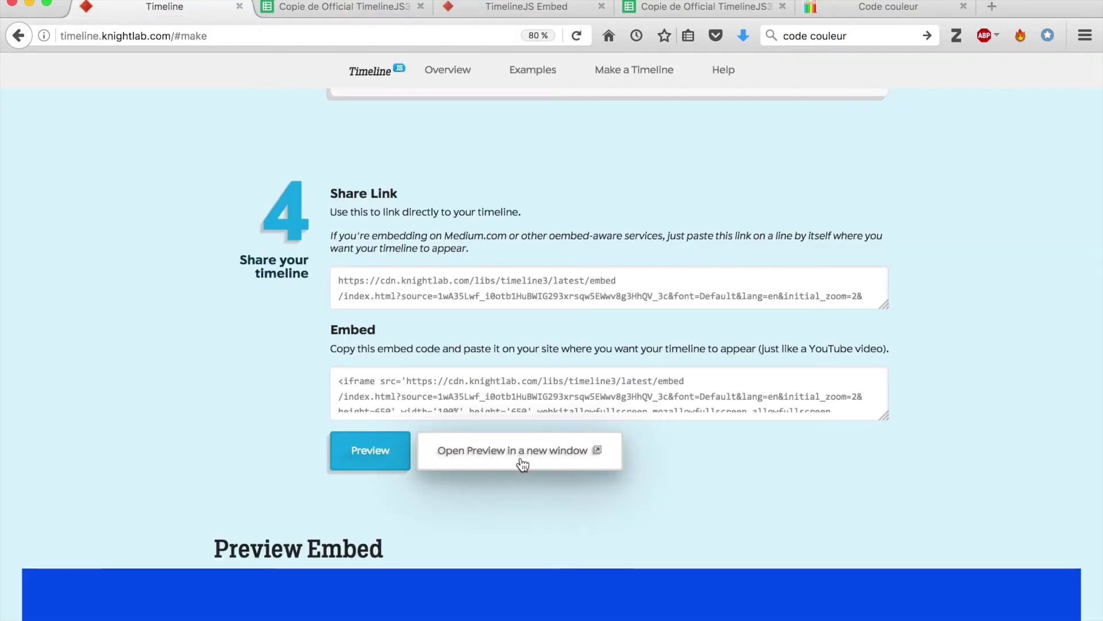
click(521, 458)
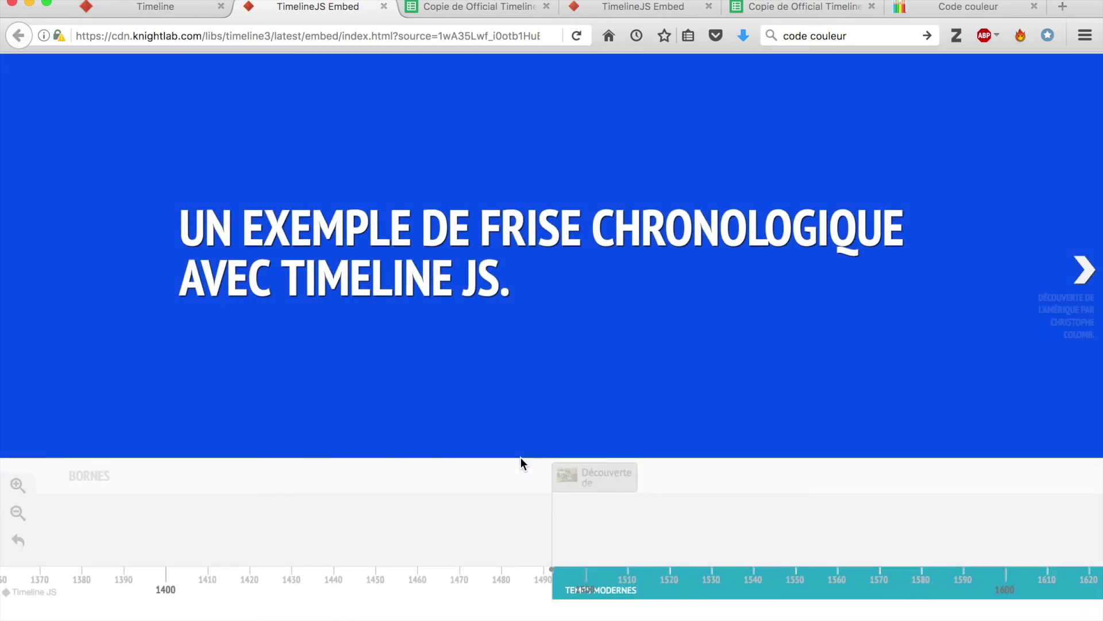
Advance past Découverte de l'Amérique and La Révolution française to the 1914–1918 Première Guerre Mondiale slide.
click(1086, 270)
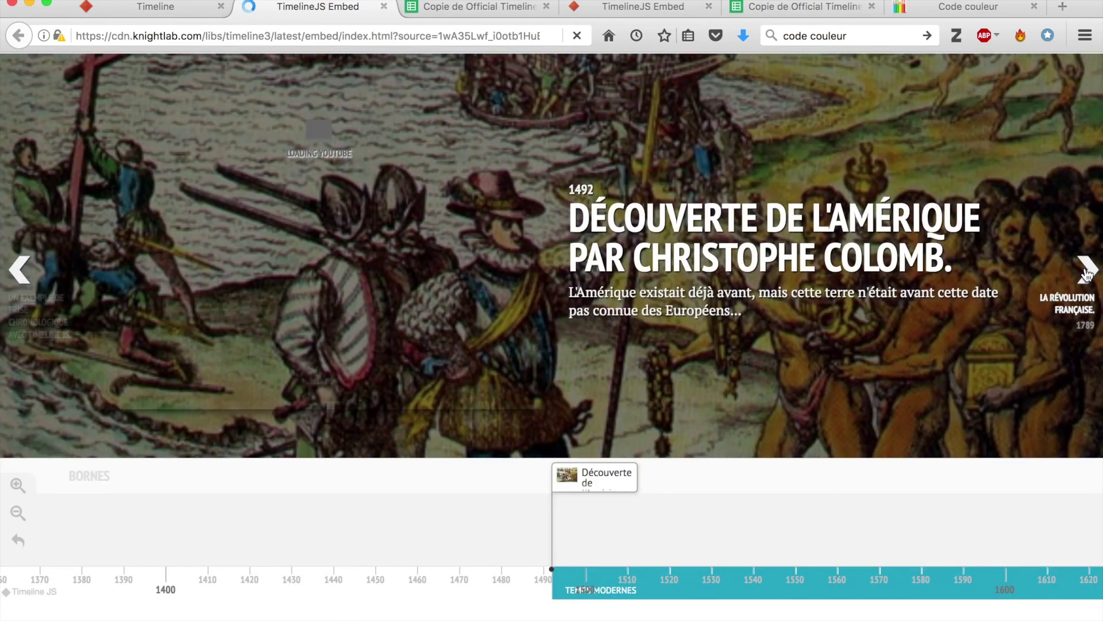
click(1086, 270)
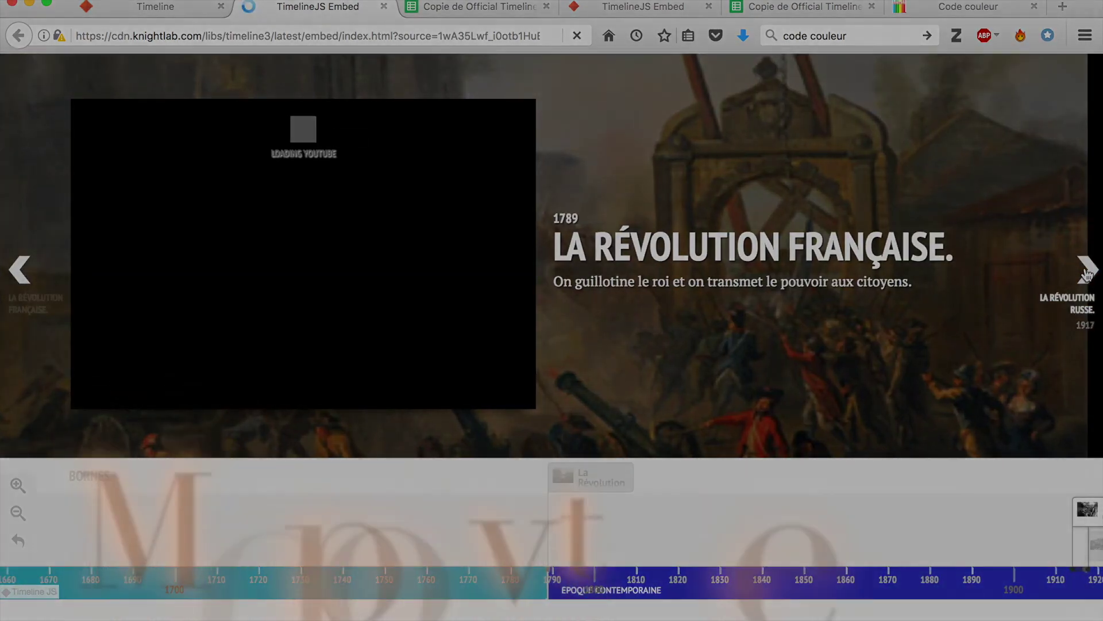
click(1086, 270)
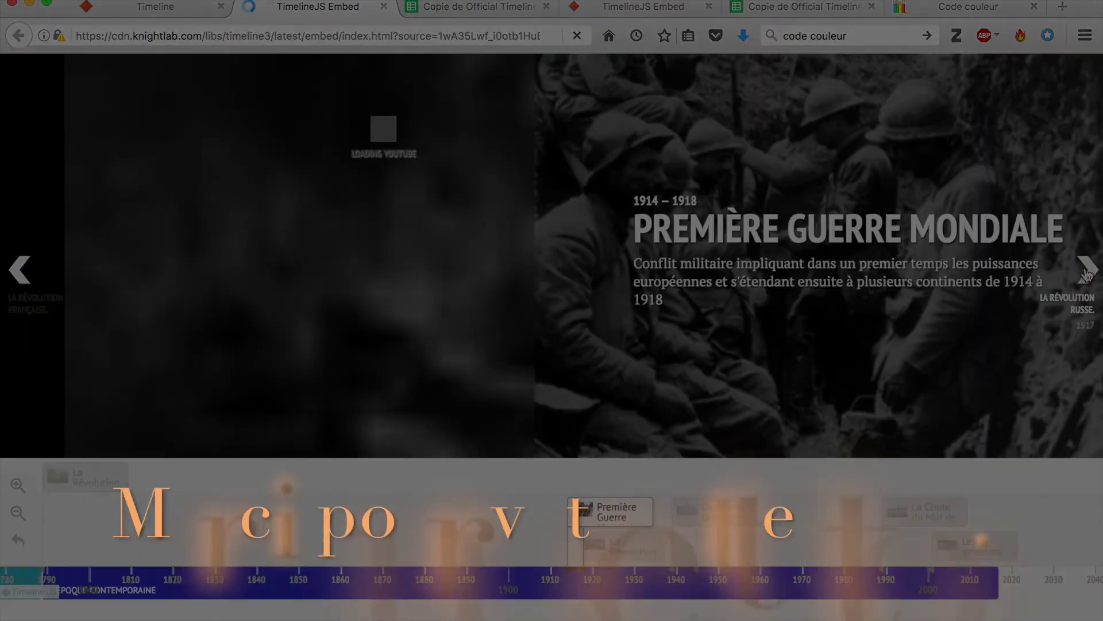